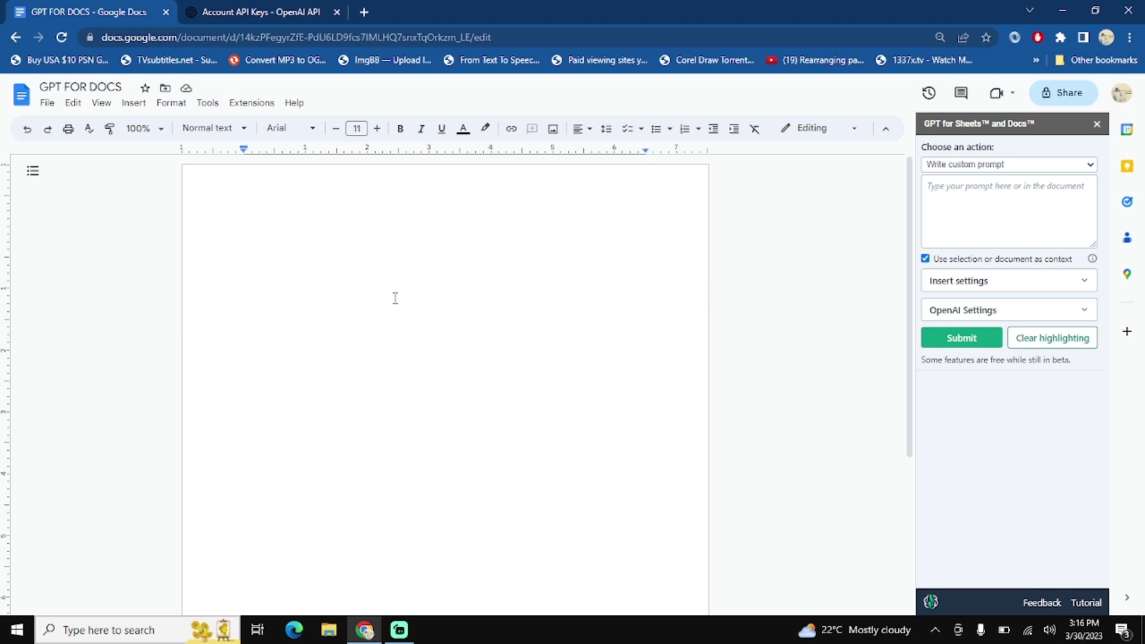
# Type a prompt requesting a 2-month travel leave application, dates June 29 till August 29, then select it.
pyautogui.click(309, 214)
pyautogui.write('gl')
pyautogui.press('BackSpace')
pyautogui.write('g')
pyautogui.press('BackSpace')
pyautogui.write('Give me an ap')
pyautogui.press('BackSpace')
pyautogui.press('BackSpace')
pyautogui.press('BackSpace')
pyautogui.write('n application for leave for 2 months due to travelling across the word. My name is XYZ and my compoany=')
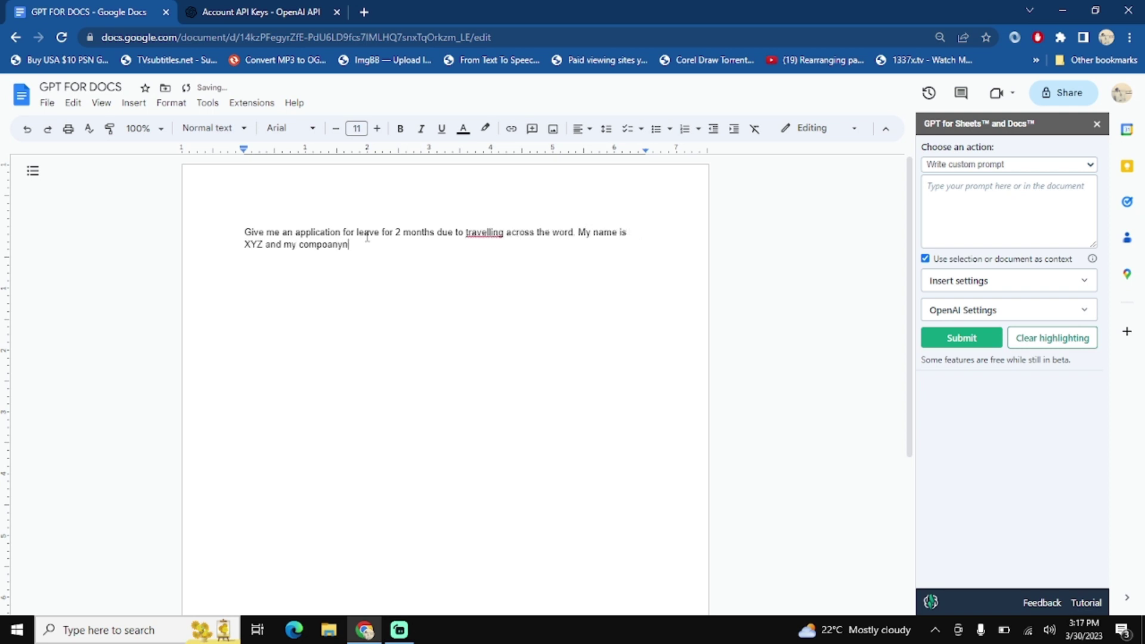
pyautogui.press('BackSpace')
pyautogui.write('name is Abc. T')
pyautogui.press('BackSpace')
pyautogui.write('Date june 29 till august 29')
pyautogui.hotkey('ctrl', 'a')
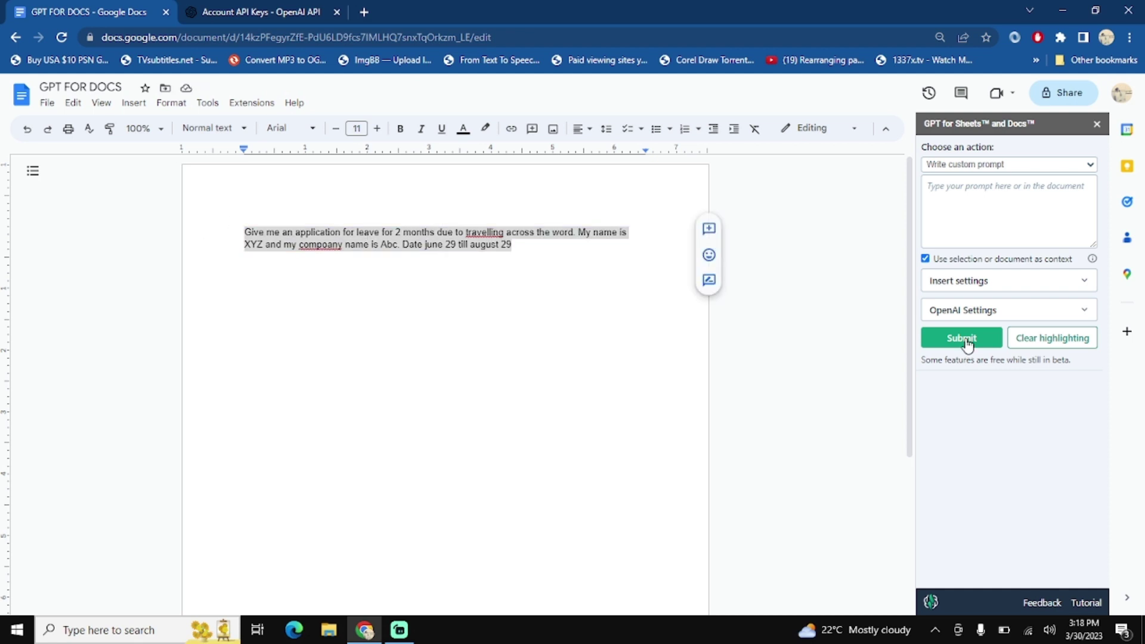
# Submit the prompt to the GPT add-on and enlarge the generated letter's text to size 15.
pyautogui.click(961, 339)
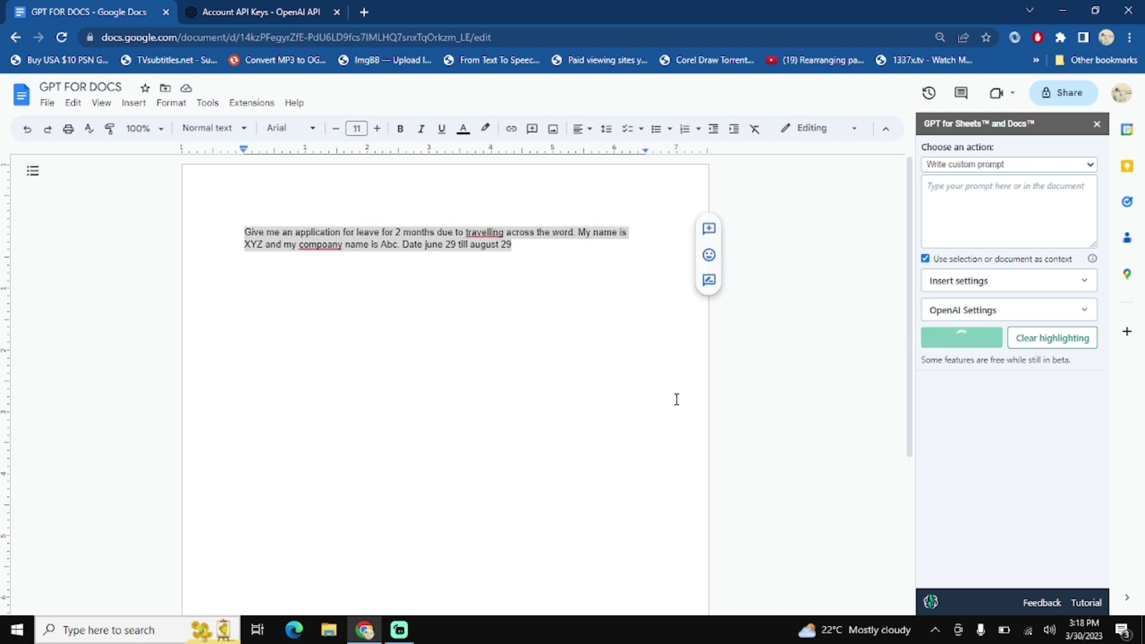
pyautogui.moveTo(297, 508); pyautogui.dragTo(242, 287)
pyautogui.click(378, 129)
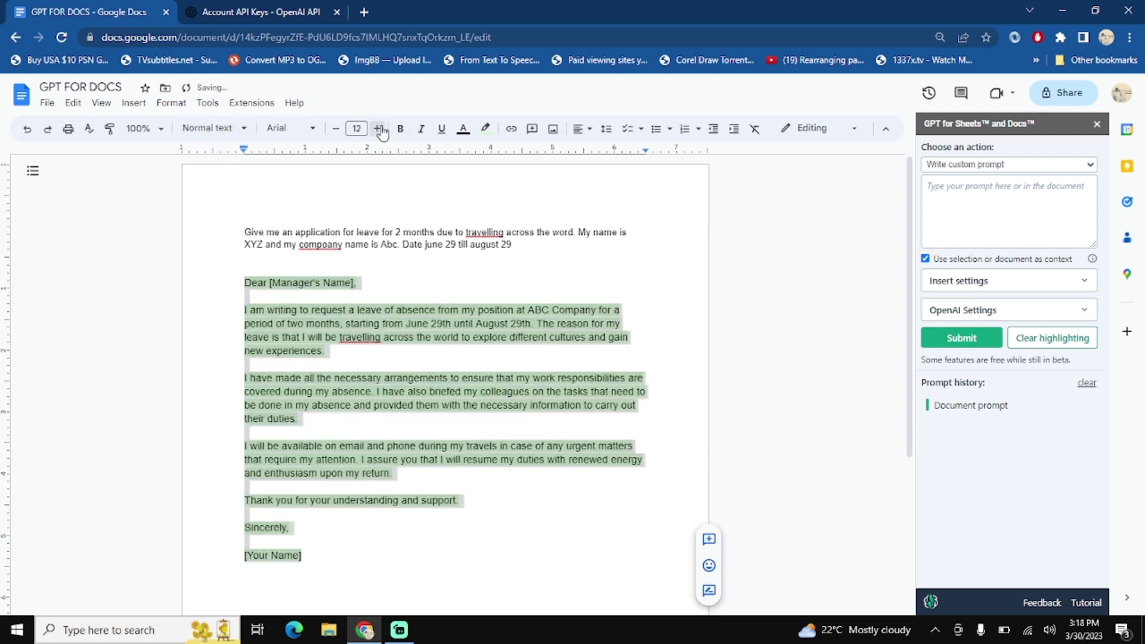
pyautogui.click(378, 129)
pyautogui.click(378, 129)
pyautogui.click(378, 128)
pyautogui.click(365, 386)
# Review the letter's [Manager's Name] placeholder and dates, then select the whole letter and prompt.
pyautogui.moveTo(276, 284); pyautogui.dragTo(371, 285)
pyautogui.moveTo(245, 320); pyautogui.dragTo(568, 320)
pyautogui.click(594, 316)
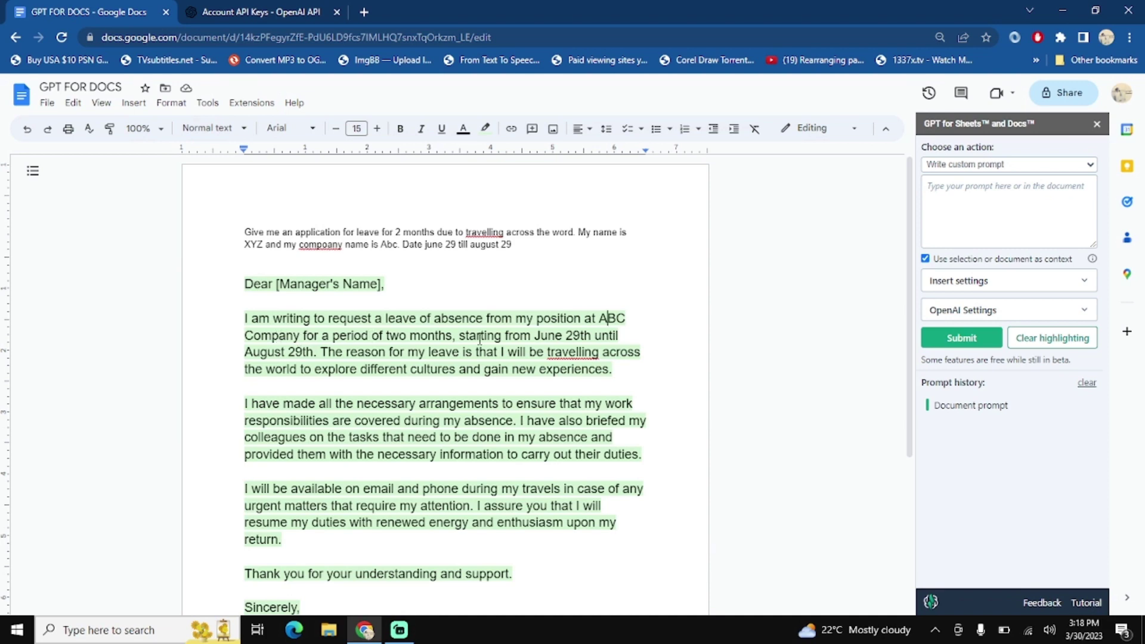
pyautogui.moveTo(528, 337); pyautogui.dragTo(617, 335)
pyautogui.scroll(-3, 491, 432)
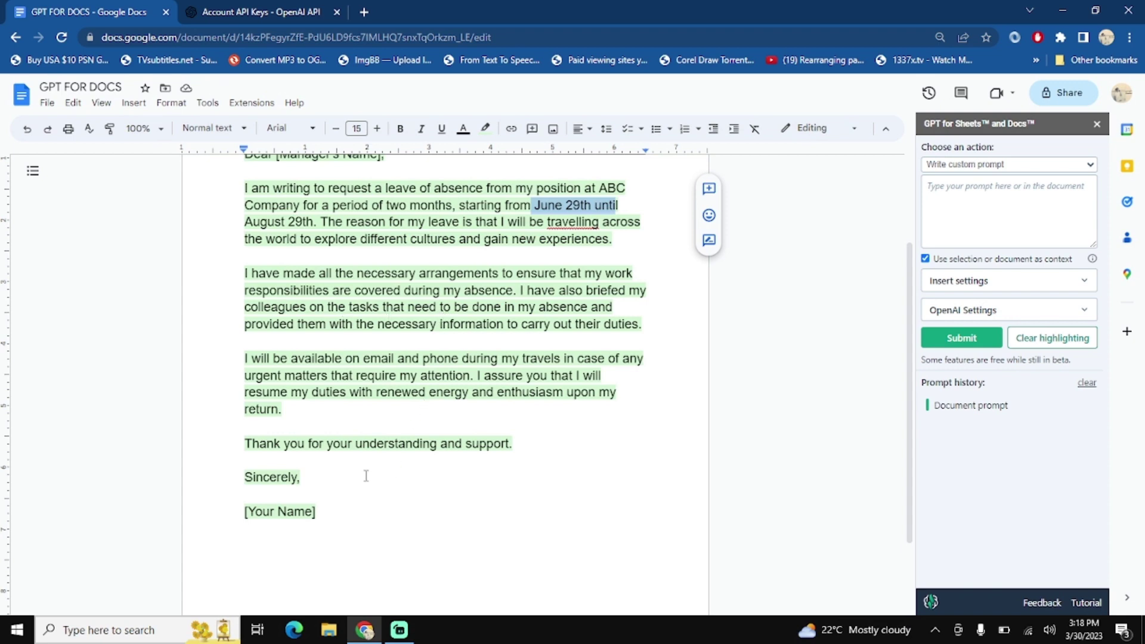
pyautogui.scroll(3, 359, 400)
pyautogui.scroll(-2, 360, 400)
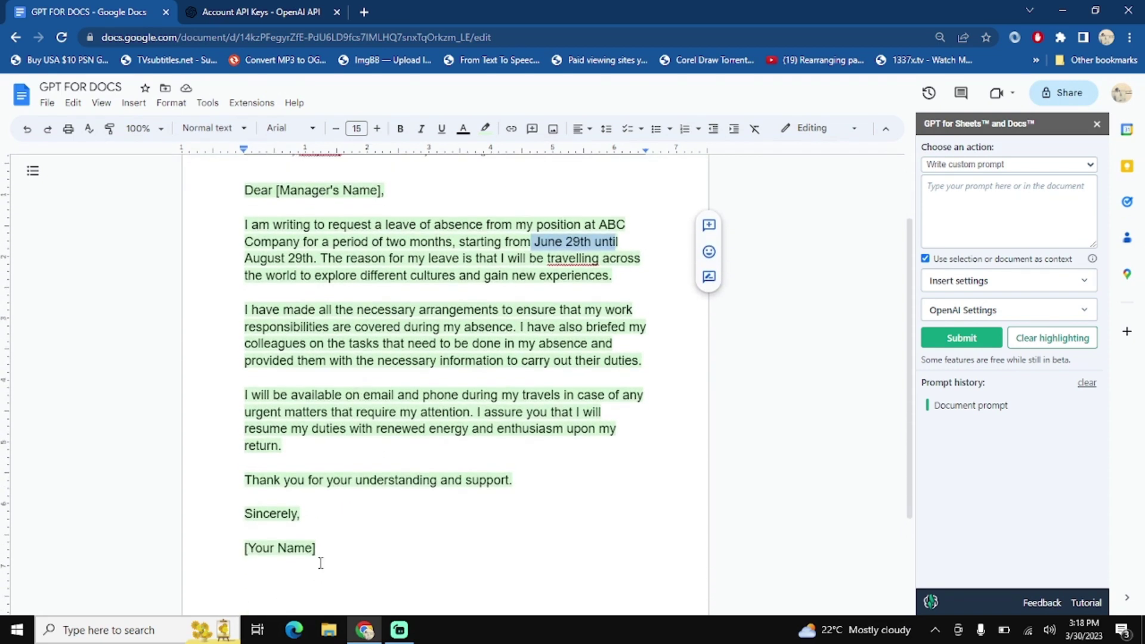
pyautogui.moveTo(322, 559); pyautogui.dragTo(233, 151)
# Delete all the document text and set the font to Lexend.
pyautogui.press('BackSpace')
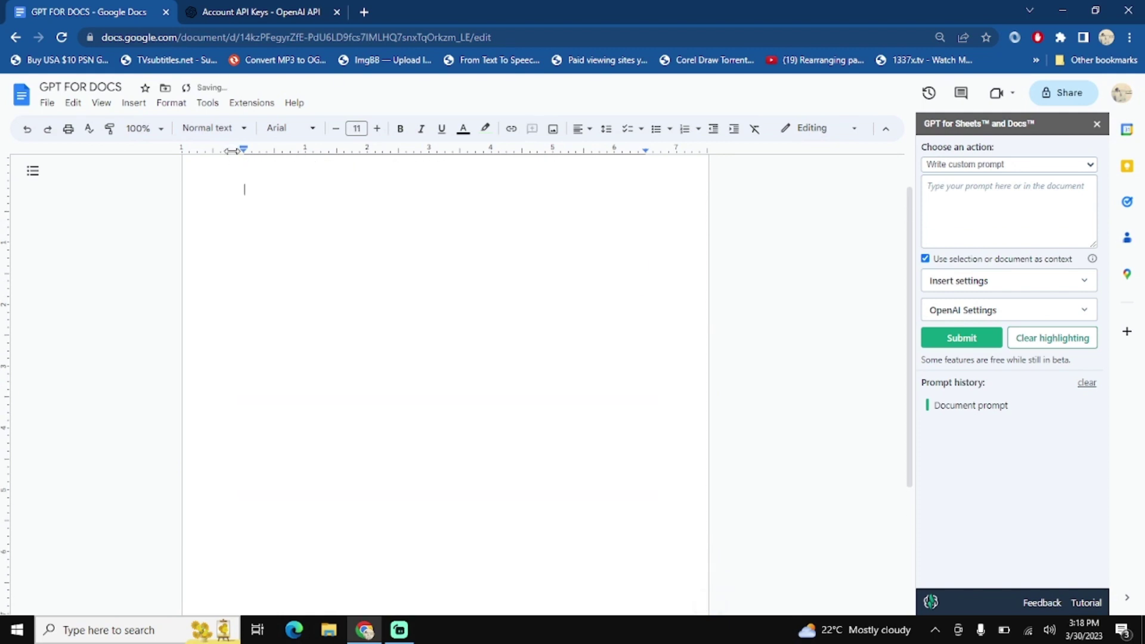
pyautogui.click(303, 128)
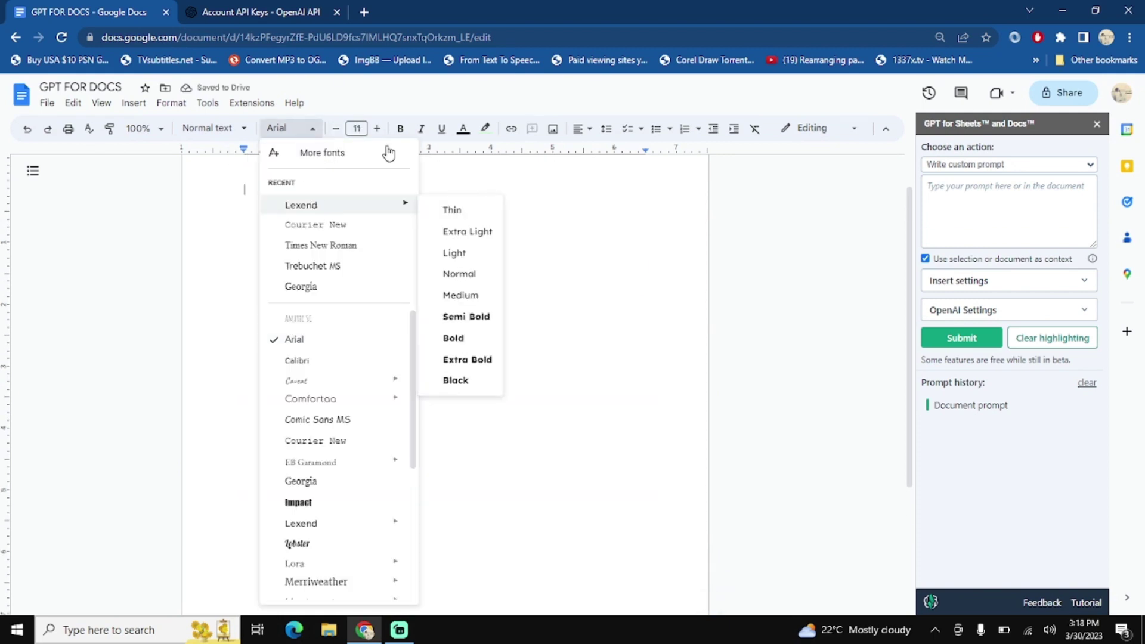
pyautogui.click(357, 203)
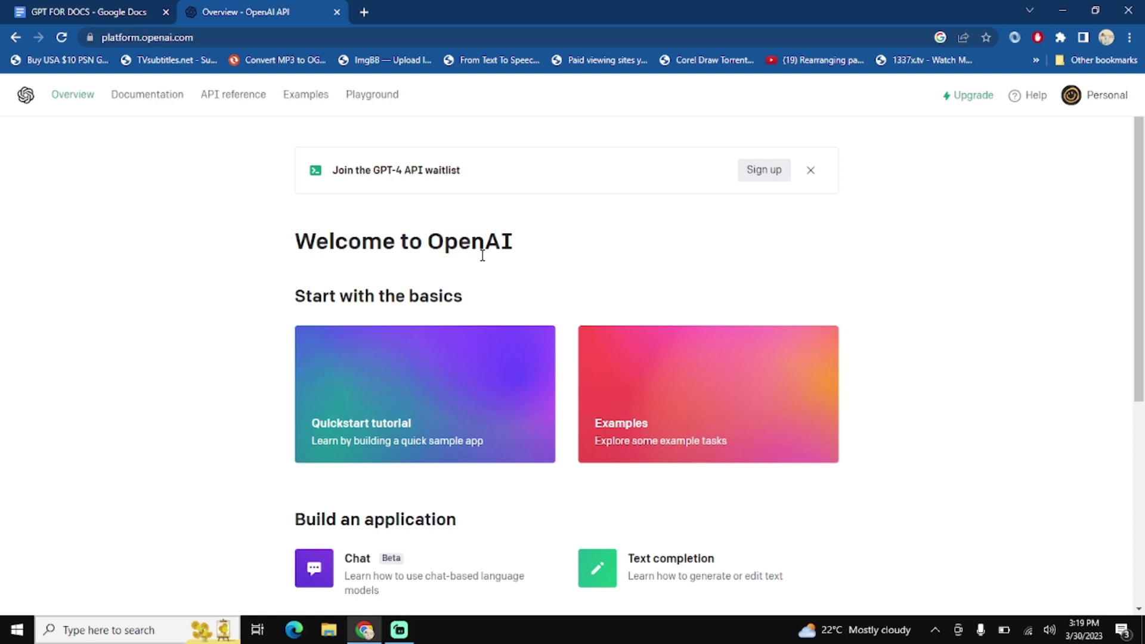
# Generate a new secret key on the API keys page, copy it, and go back to Docs.
pyautogui.click(1107, 103)
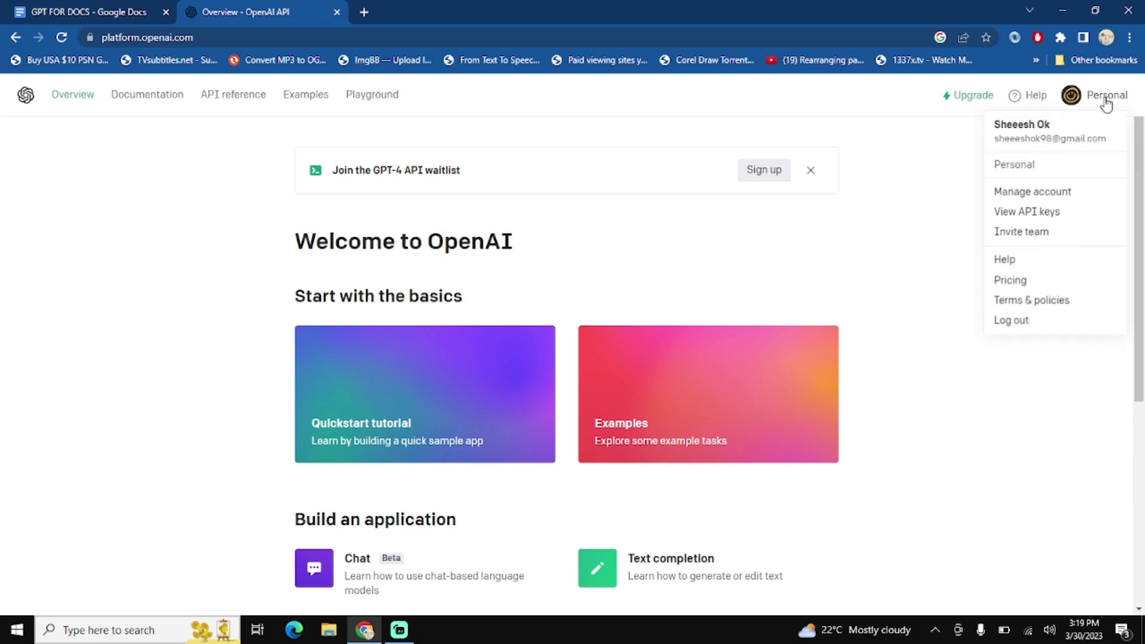
pyautogui.click(1037, 220)
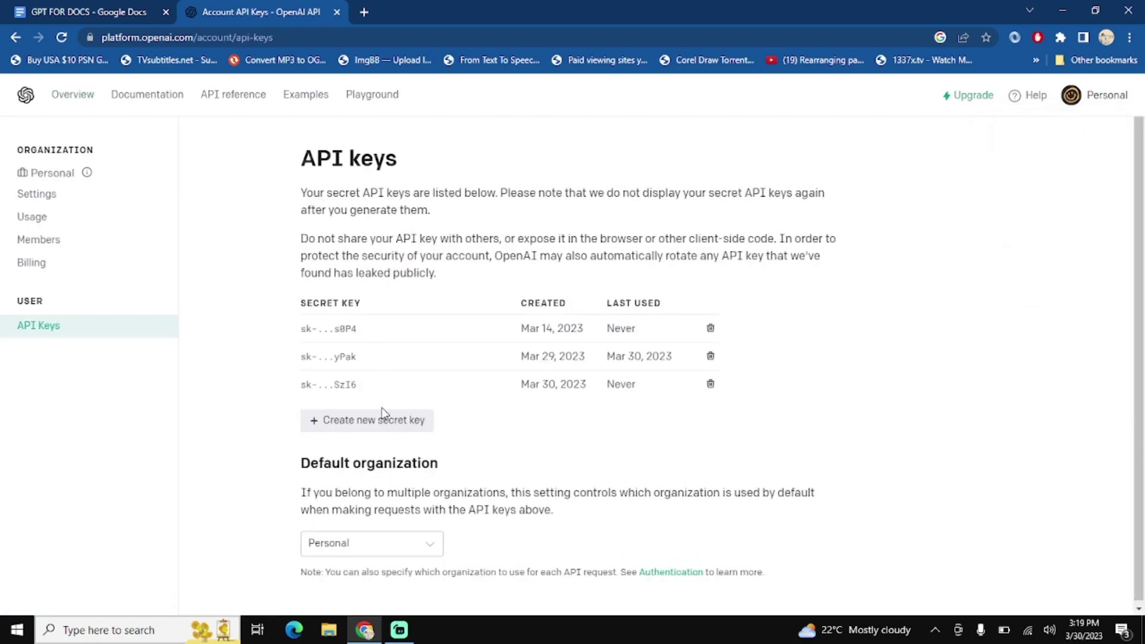
pyautogui.click(325, 423)
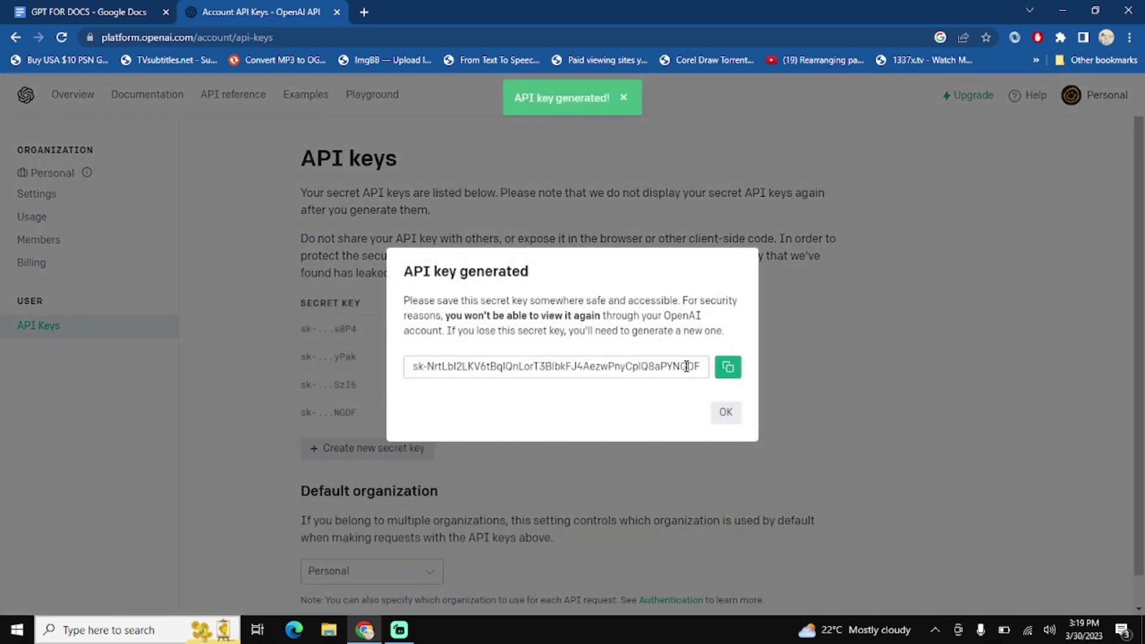
pyautogui.click(728, 367)
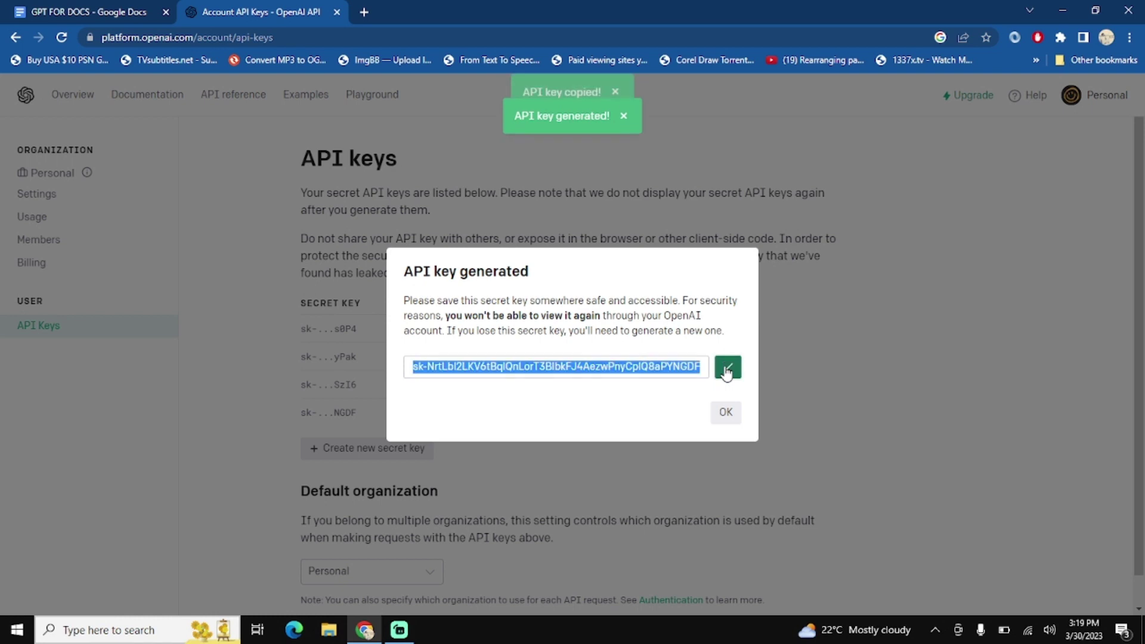
pyautogui.click(726, 411)
pyautogui.click(67, 11)
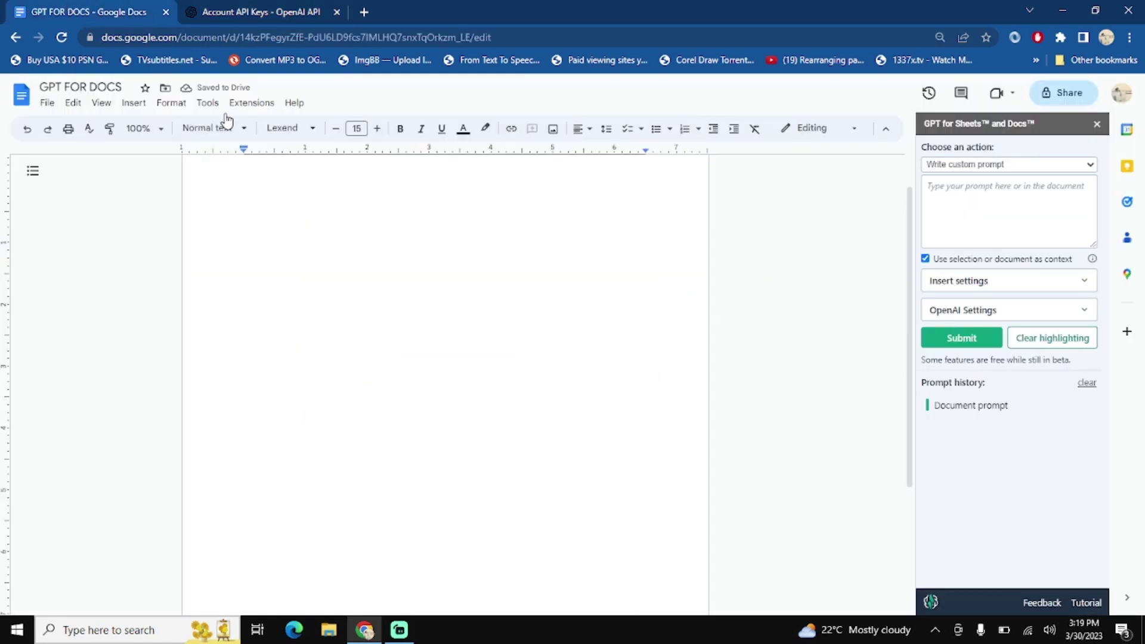
# Close the GPT sidebar and open the Extensions menu.
pyautogui.click(1096, 124)
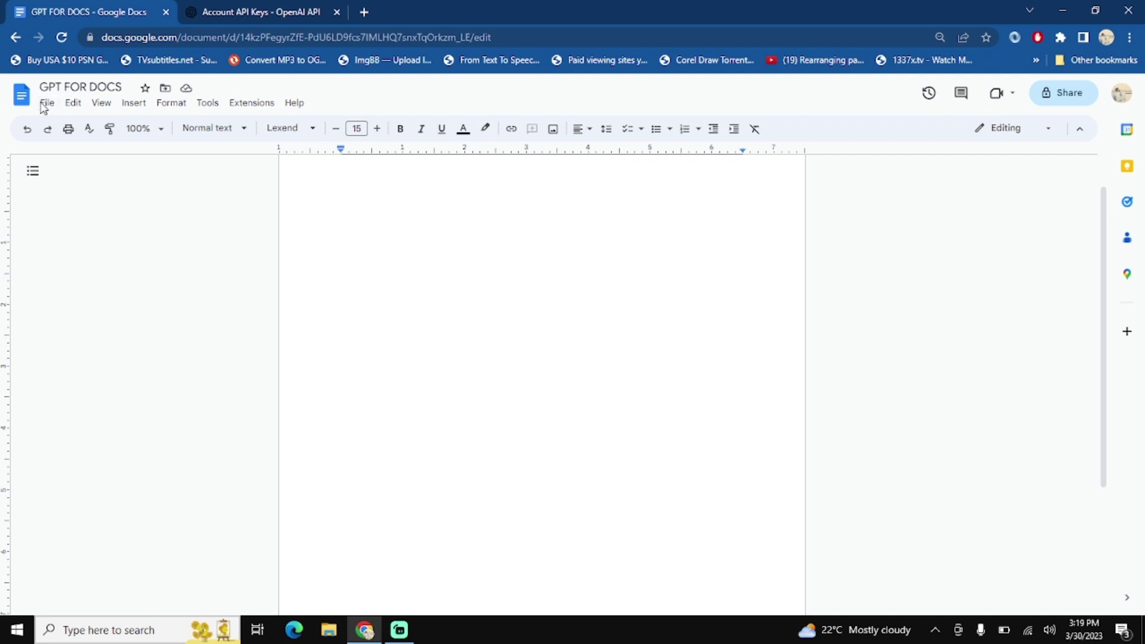
pyautogui.click(262, 105)
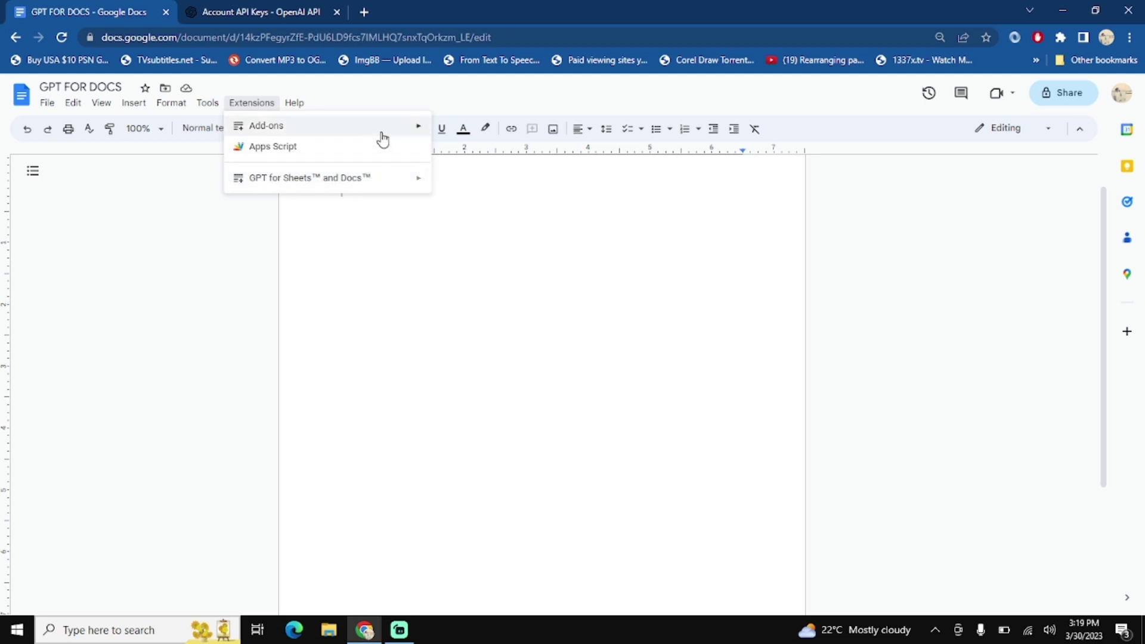
# Search Get add-ons for 'gpt fo', check the installed GPT for Sheets and Docs listing, then close it.
pyautogui.moveTo(383, 139)
pyautogui.click(482, 129)
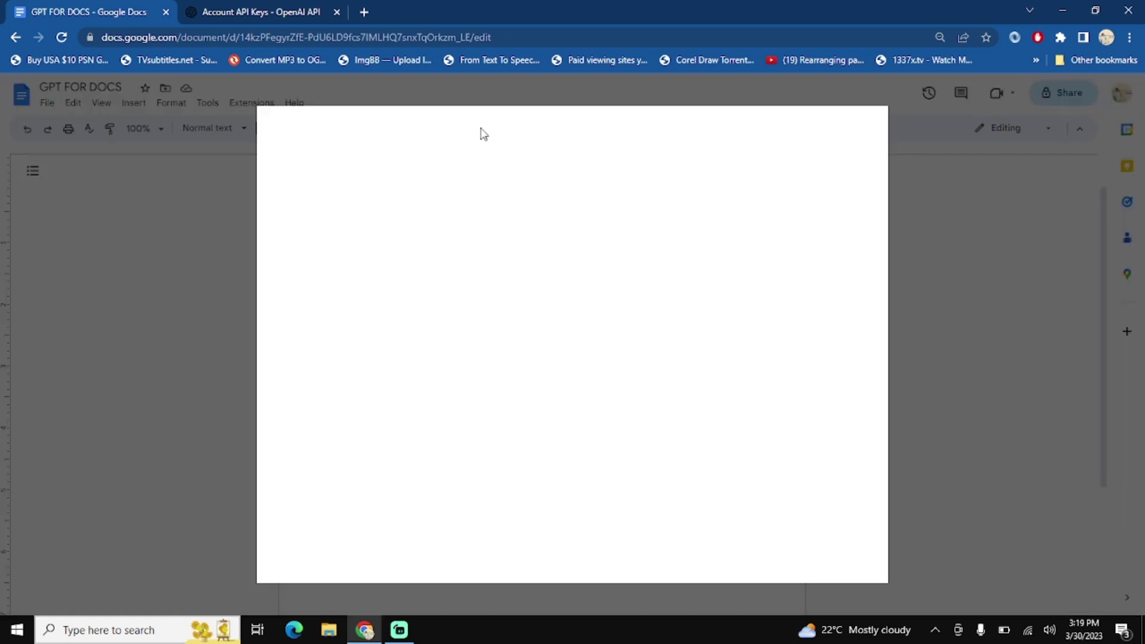
pyautogui.click(572, 126)
pyautogui.write('gpt for')
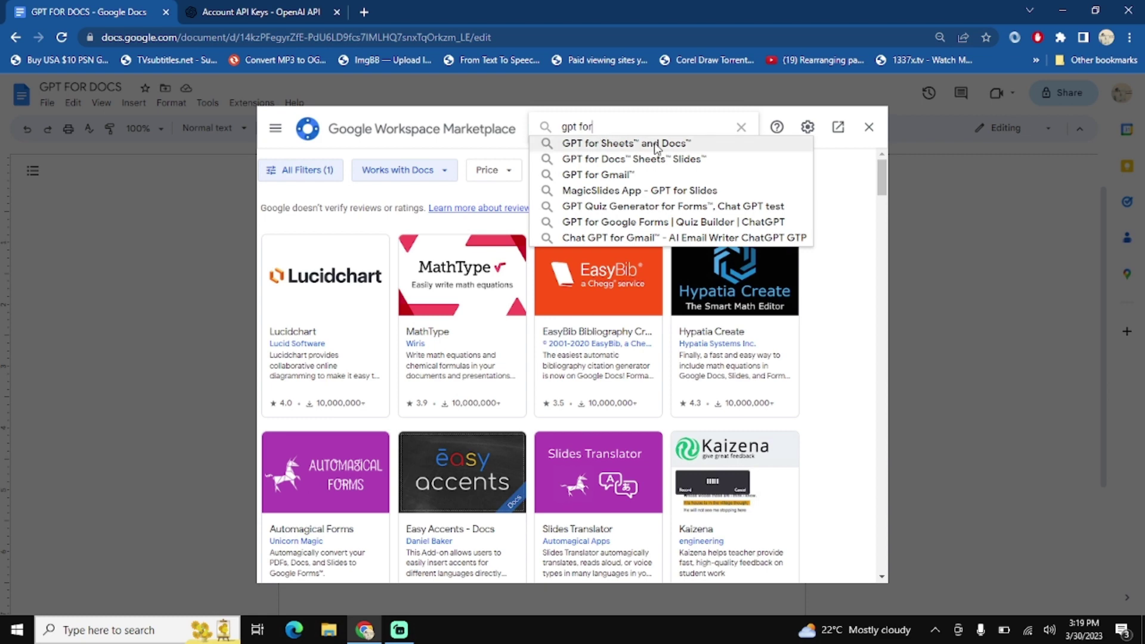
pyautogui.click(657, 144)
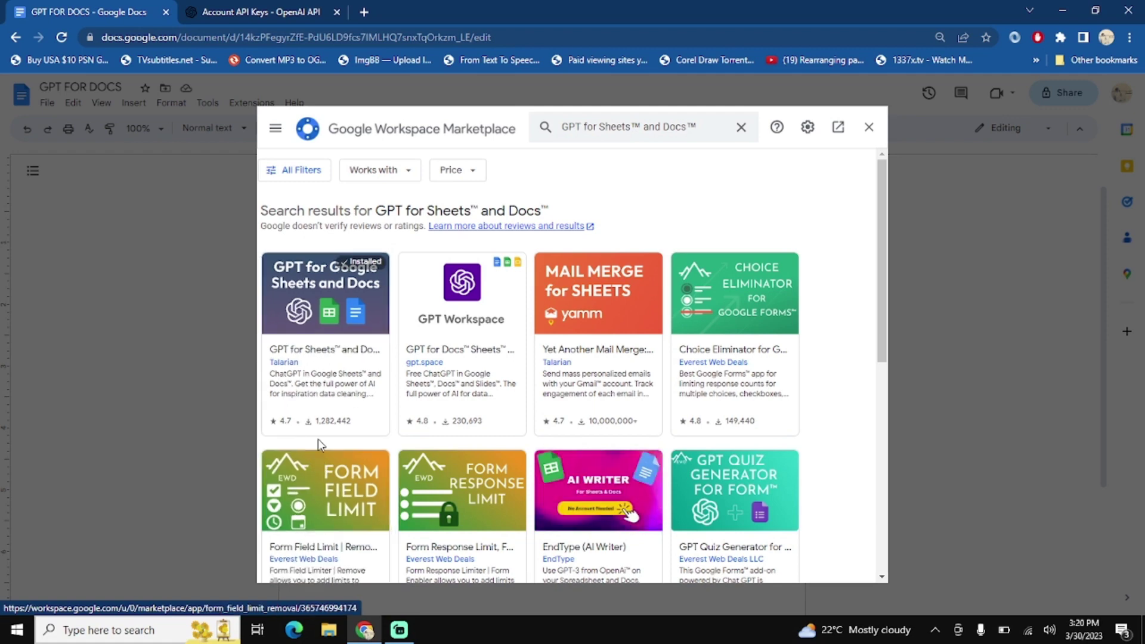
pyautogui.click(330, 327)
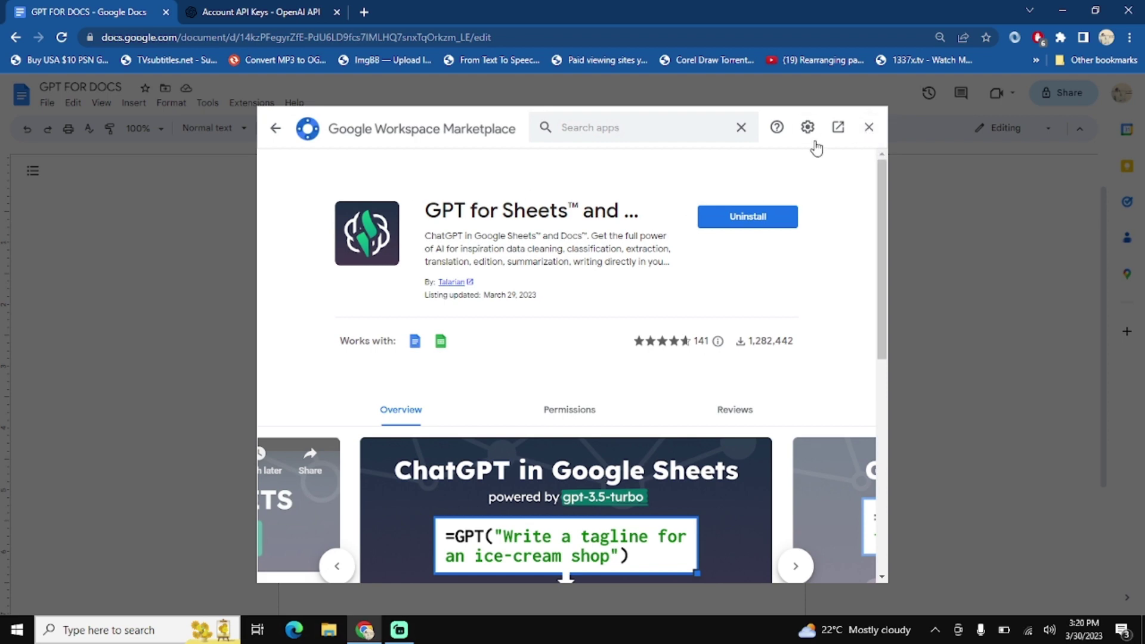
pyautogui.click(869, 127)
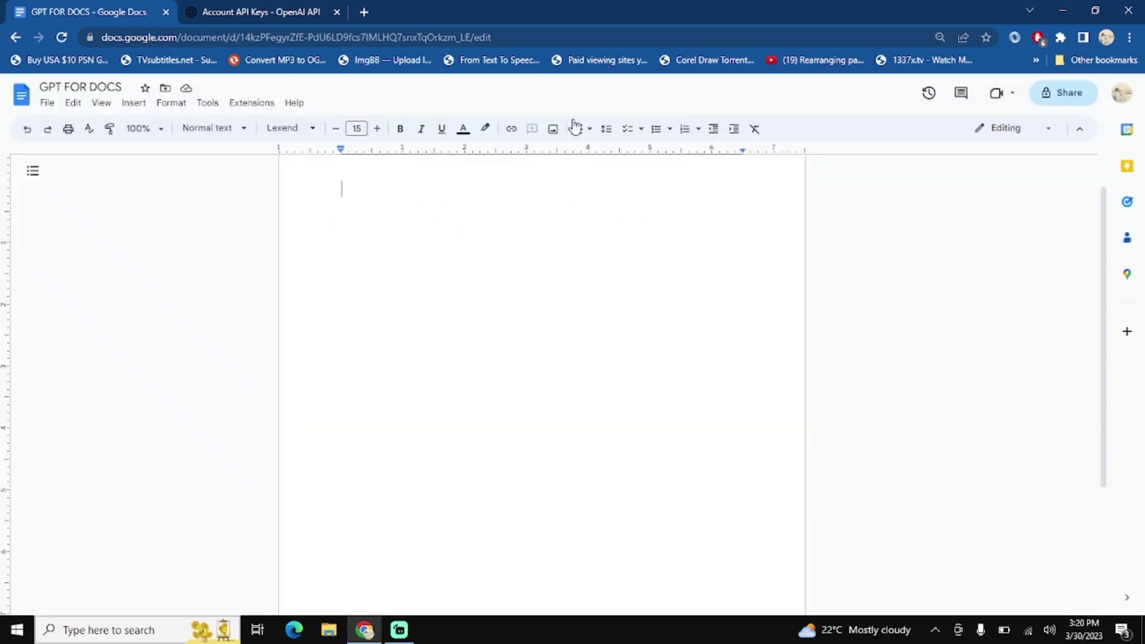
# Paste the copied OpenAI key into the GPT add-on's Api Key dialog, validate it, and save it.
pyautogui.click(255, 103)
pyautogui.moveTo(258, 186)
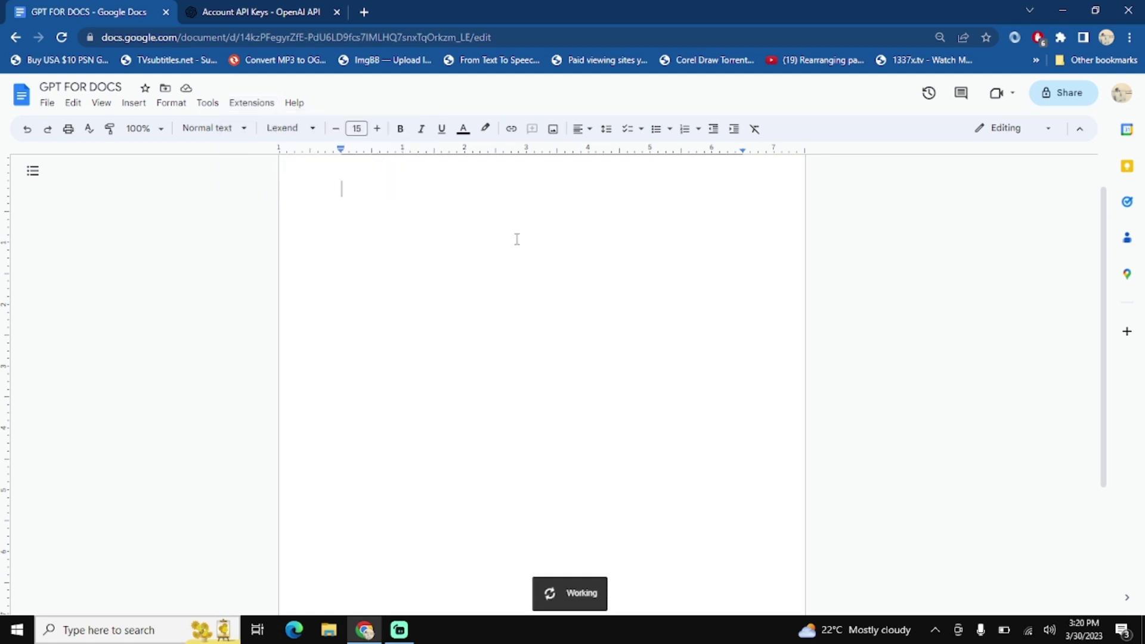
pyautogui.click(489, 215)
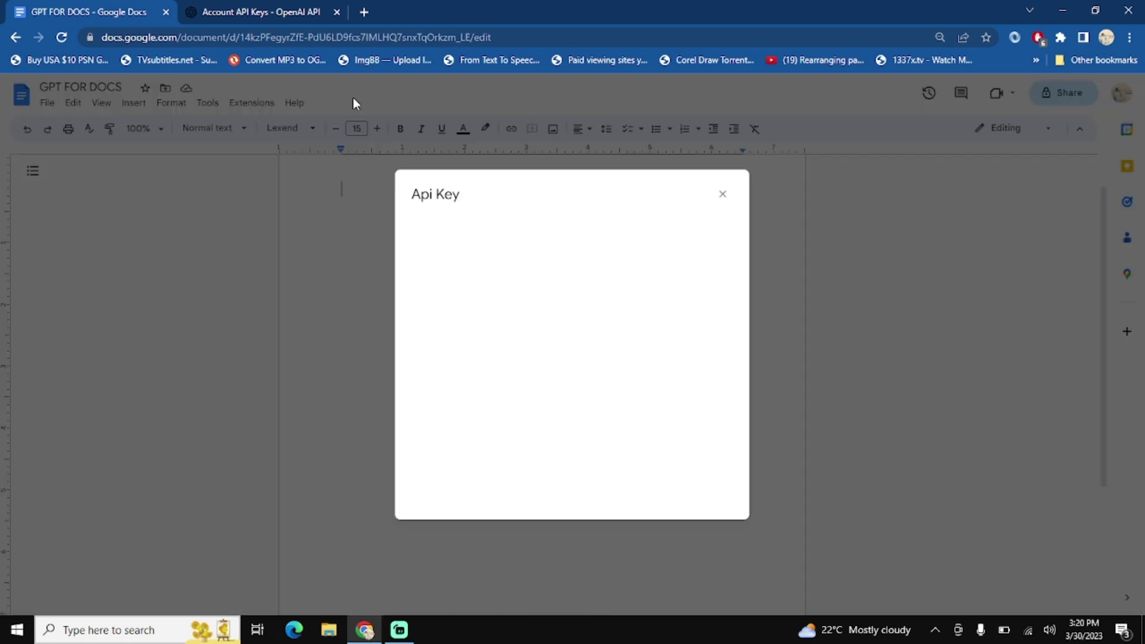
pyautogui.click(257, 12)
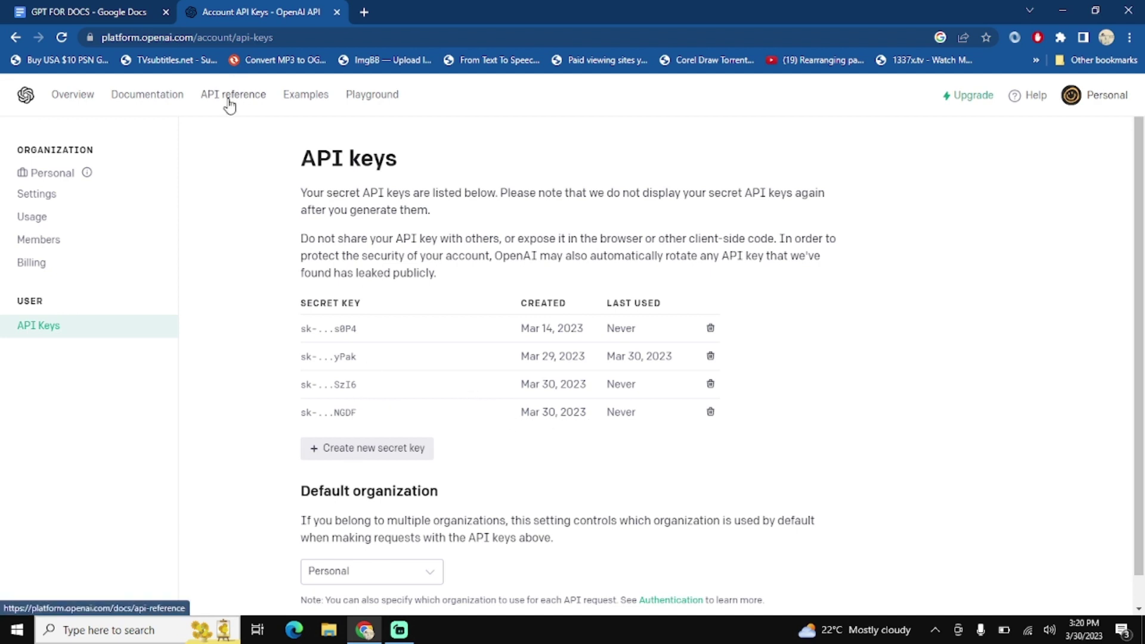
pyautogui.click(90, 12)
pyautogui.click(587, 328)
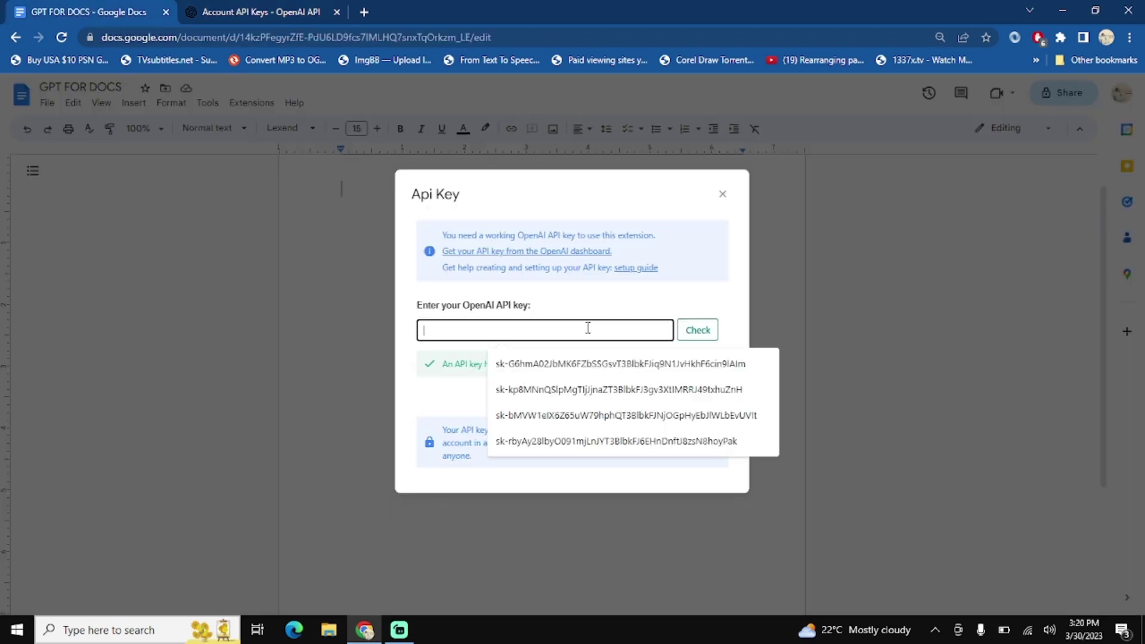
pyautogui.click(596, 411)
pyautogui.click(709, 338)
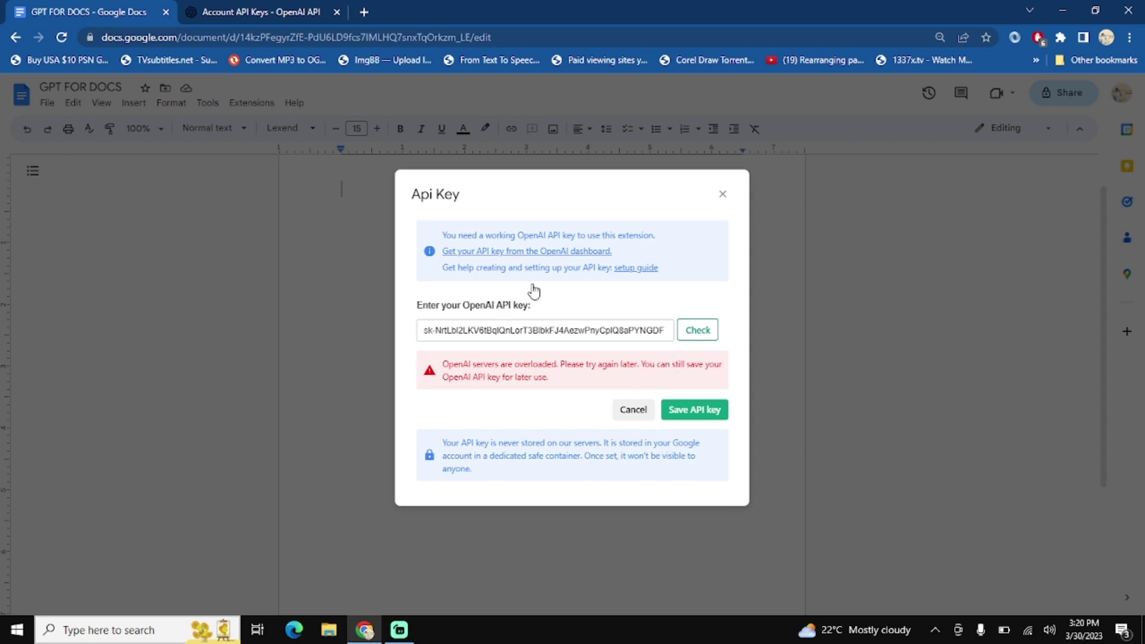
pyautogui.click(702, 332)
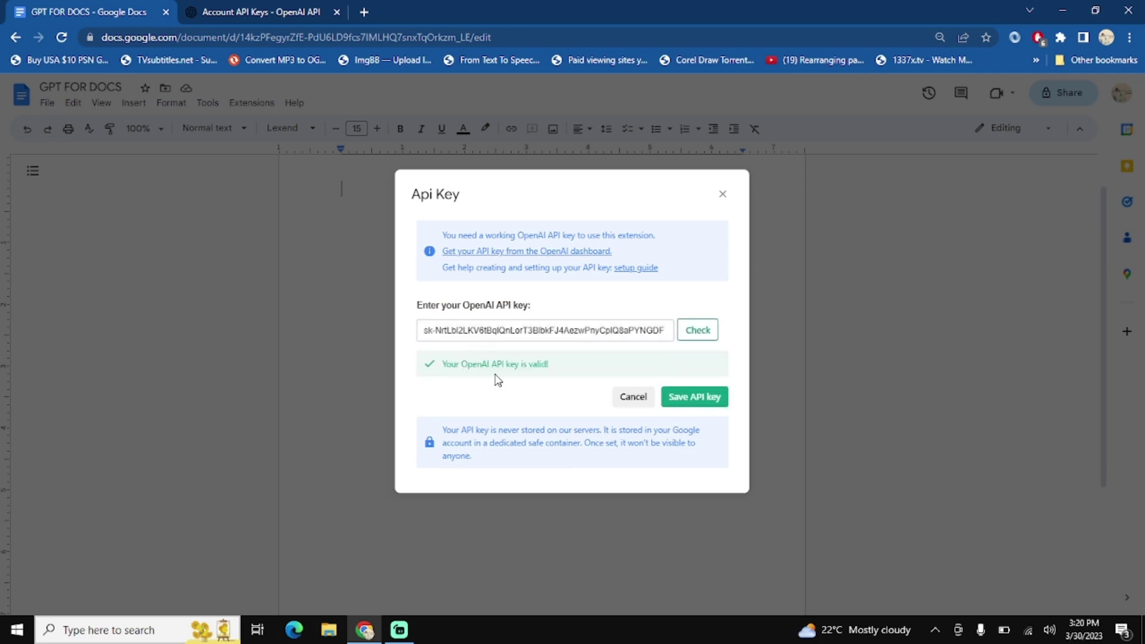
pyautogui.click(699, 405)
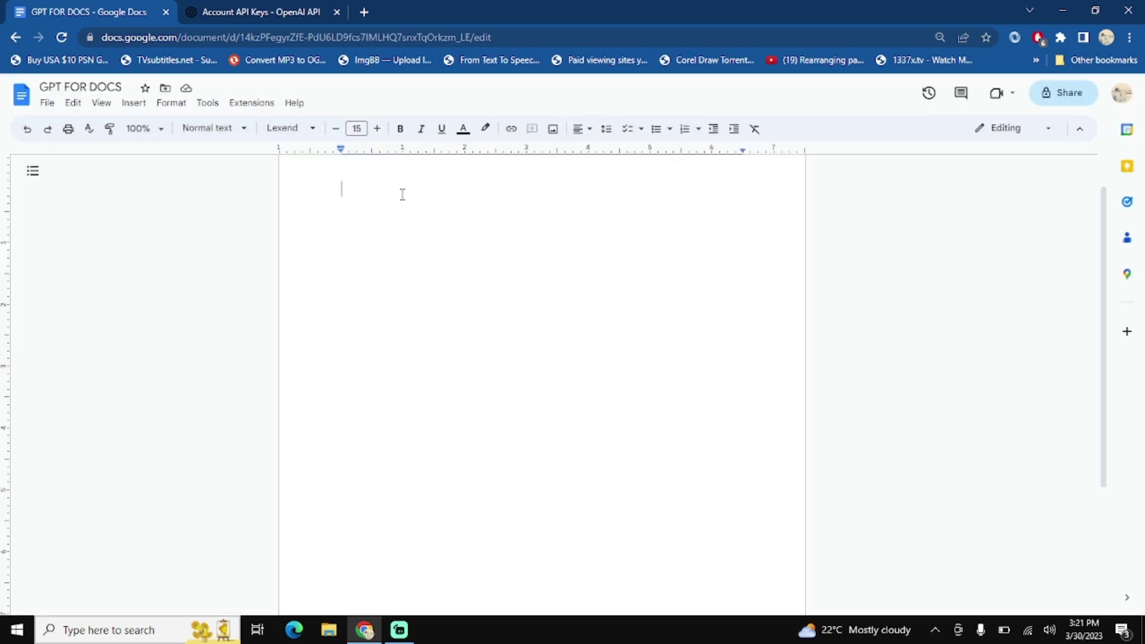
# Launch the GPT for Sheets and Docs sidebar from Extensions and return the cursor to the page.
pyautogui.click(250, 107)
pyautogui.moveTo(322, 184)
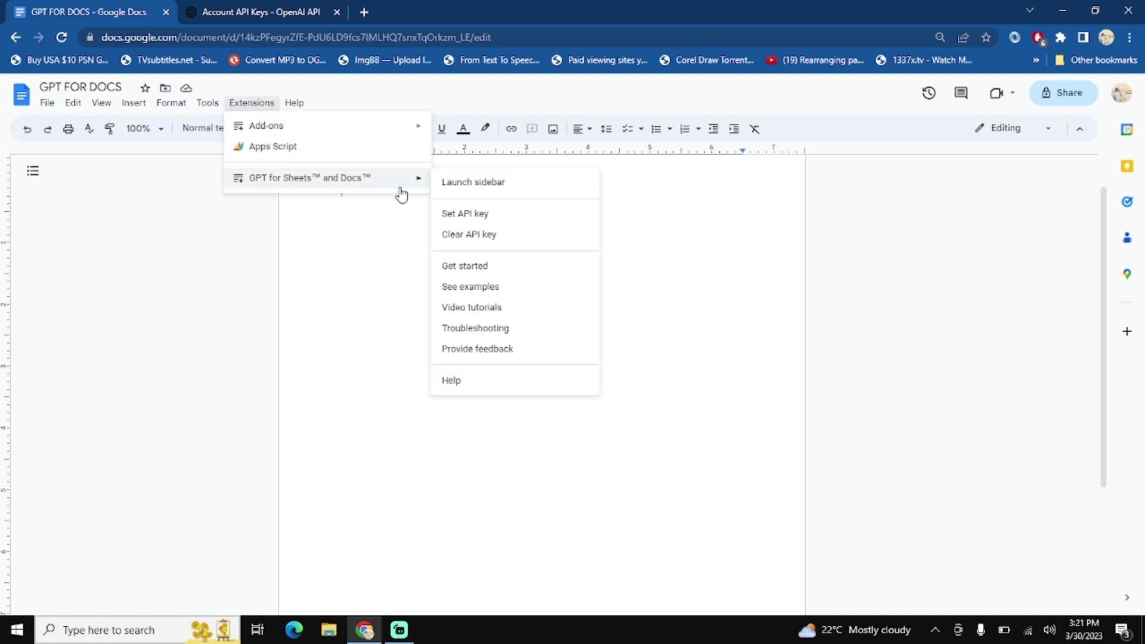
pyautogui.click(498, 192)
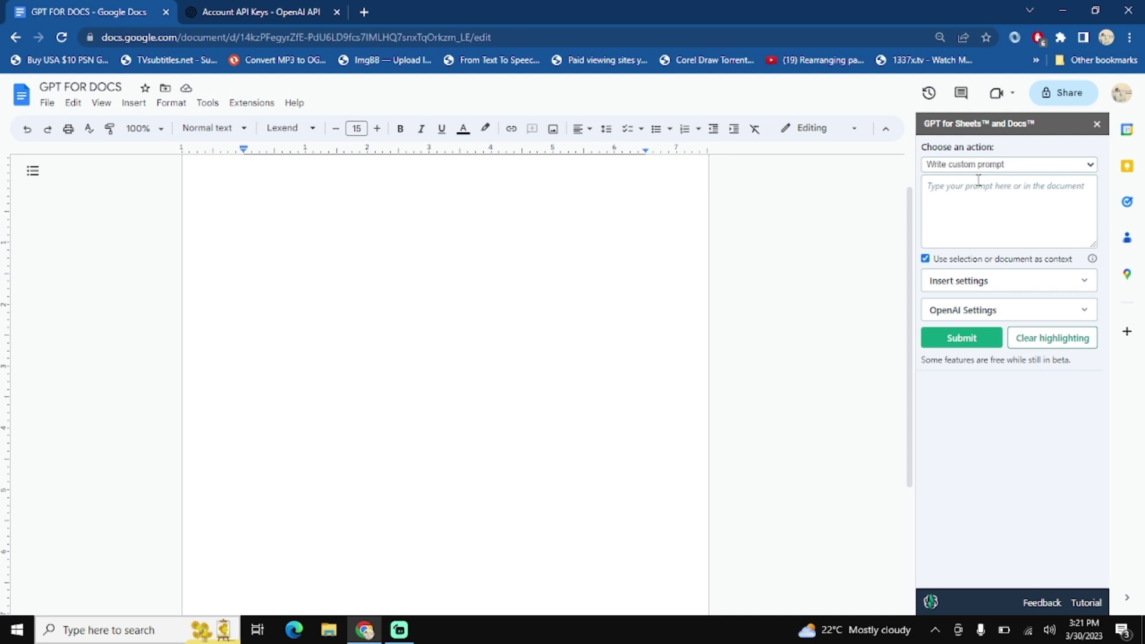
pyautogui.scroll(1, 524, 246)
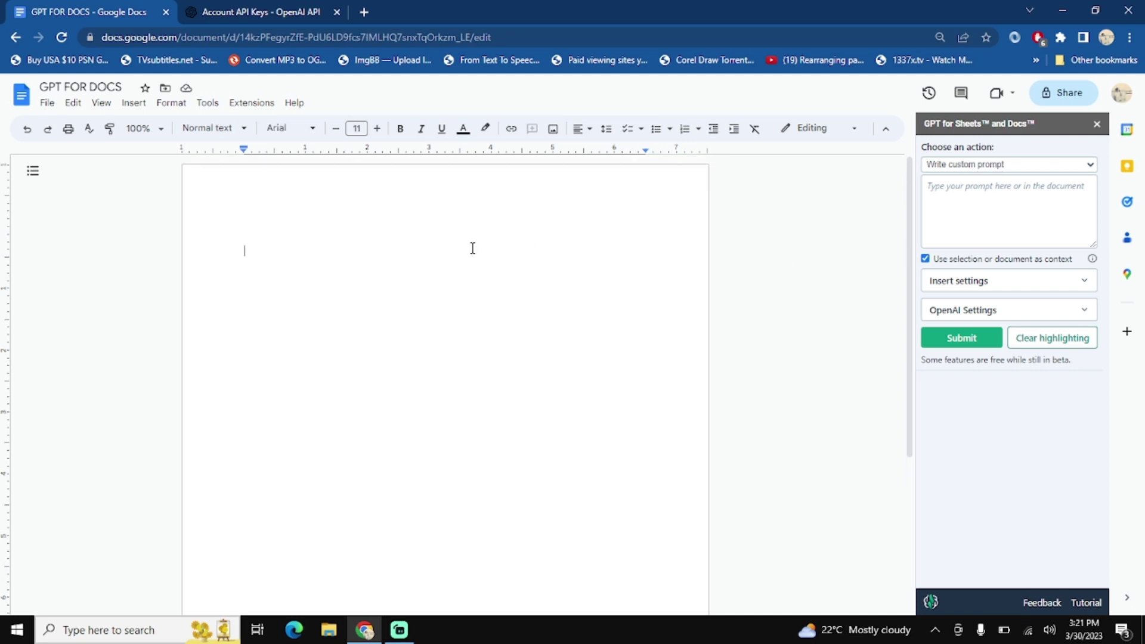
pyautogui.click(382, 220)
# Clear the stray typed letters and raise the font size to 22.
pyautogui.write('Giv')
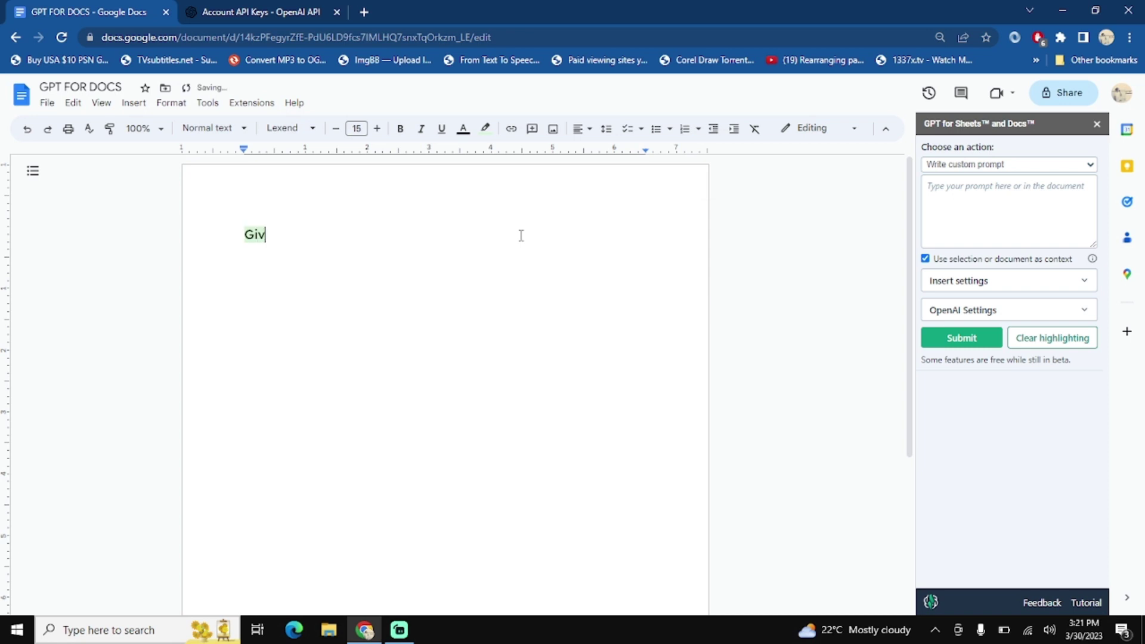
pyautogui.click(1033, 342)
pyautogui.click(295, 239)
pyautogui.press('BackSpace')
pyautogui.write('G')
pyautogui.press('BackSpace')
pyautogui.write('G')
pyautogui.press('BackSpace')
pyautogui.click(377, 129)
pyautogui.click(377, 128)
pyautogui.click(377, 129)
pyautogui.click(377, 129)
pyautogui.click(377, 129)
pyautogui.click(377, 129)
pyautogui.click(377, 129)
# Type 'Give me a paragraph on the 21 century and word count should be less than 400 words.'.
pyautogui.write('Give ')
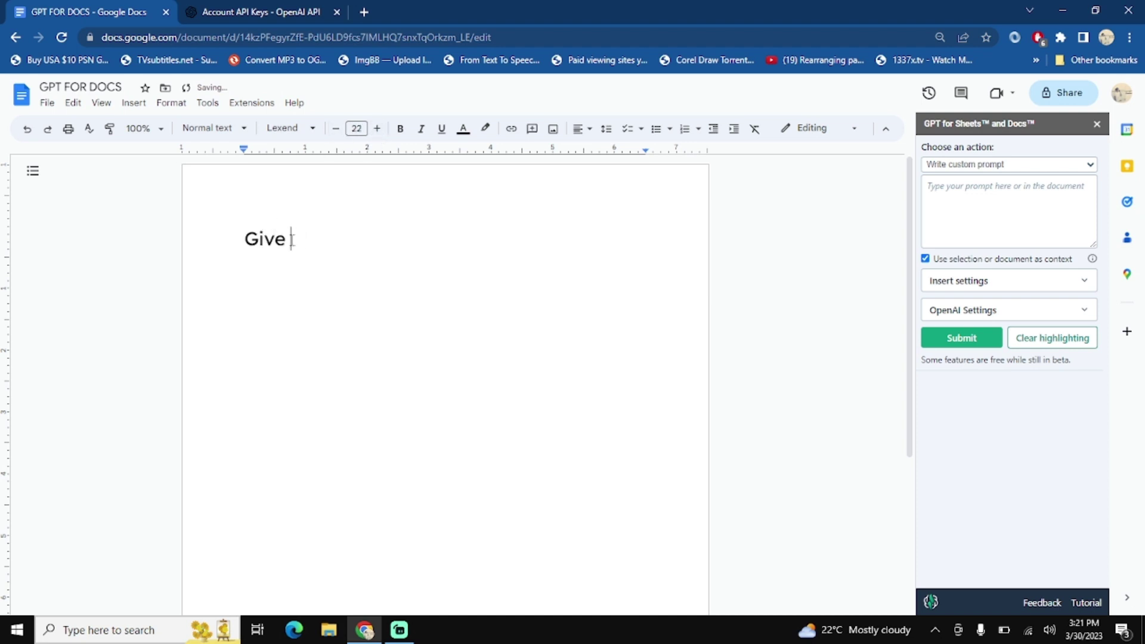
pyautogui.write('me a paragraph on ')
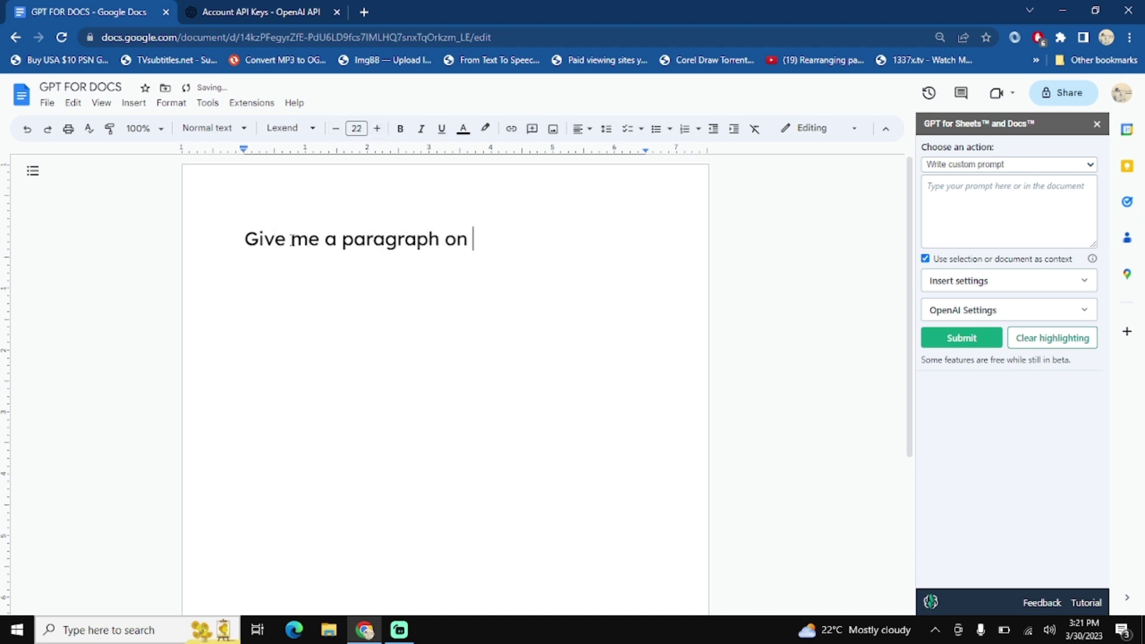
pyautogui.write('the 21 century ')
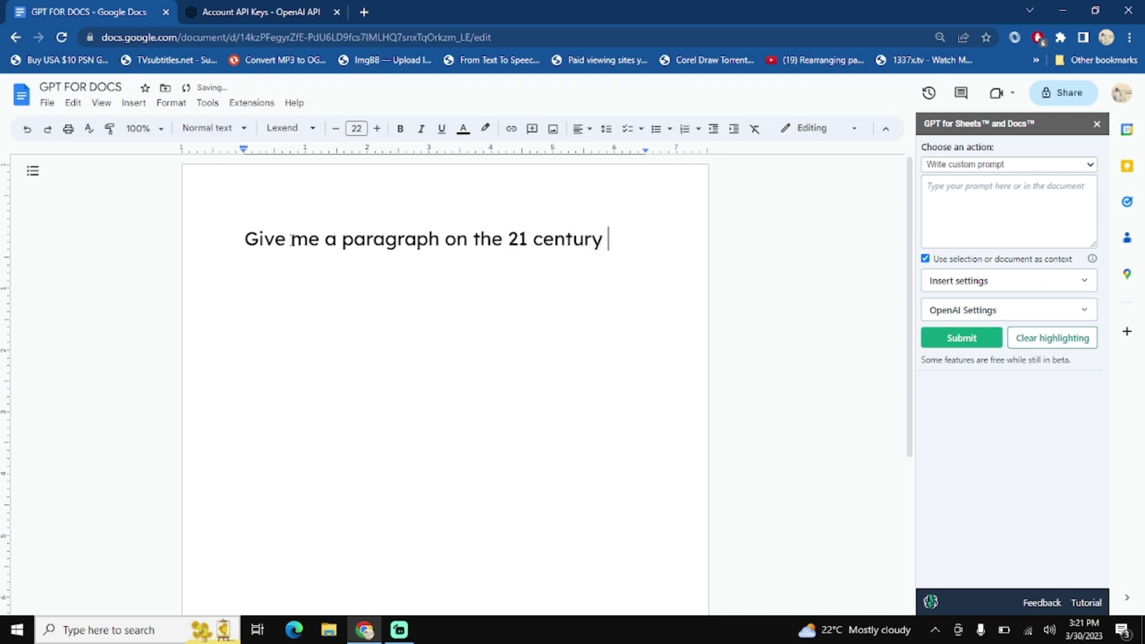
pyautogui.write('and word count shoule b')
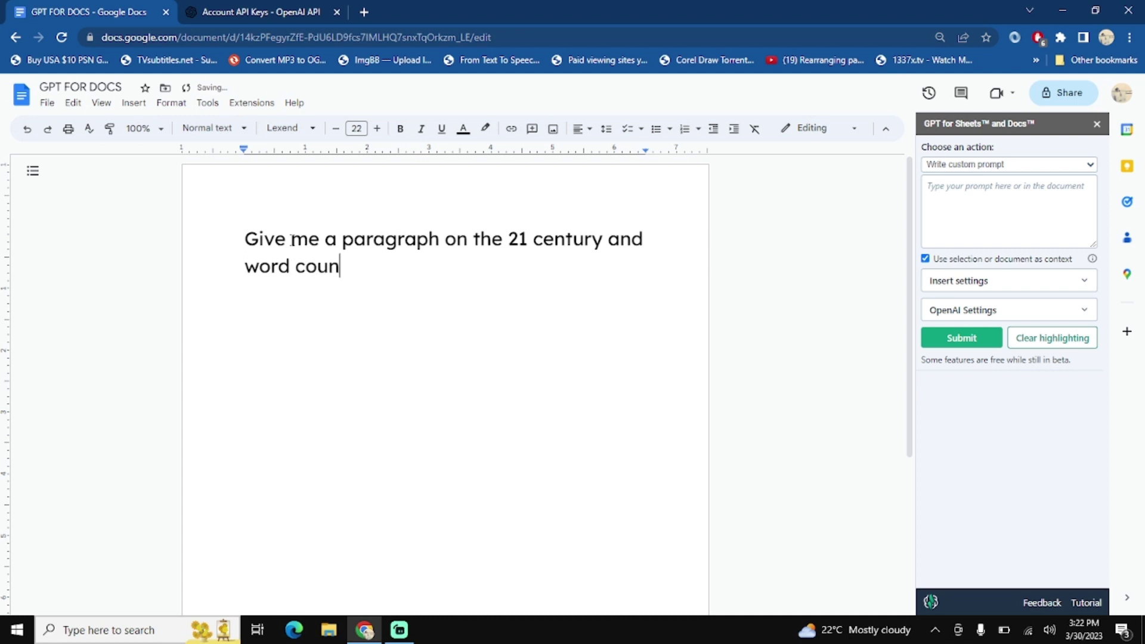
pyautogui.press('BackSpace')
pyautogui.press('BackSpace')
pyautogui.write('d be ')
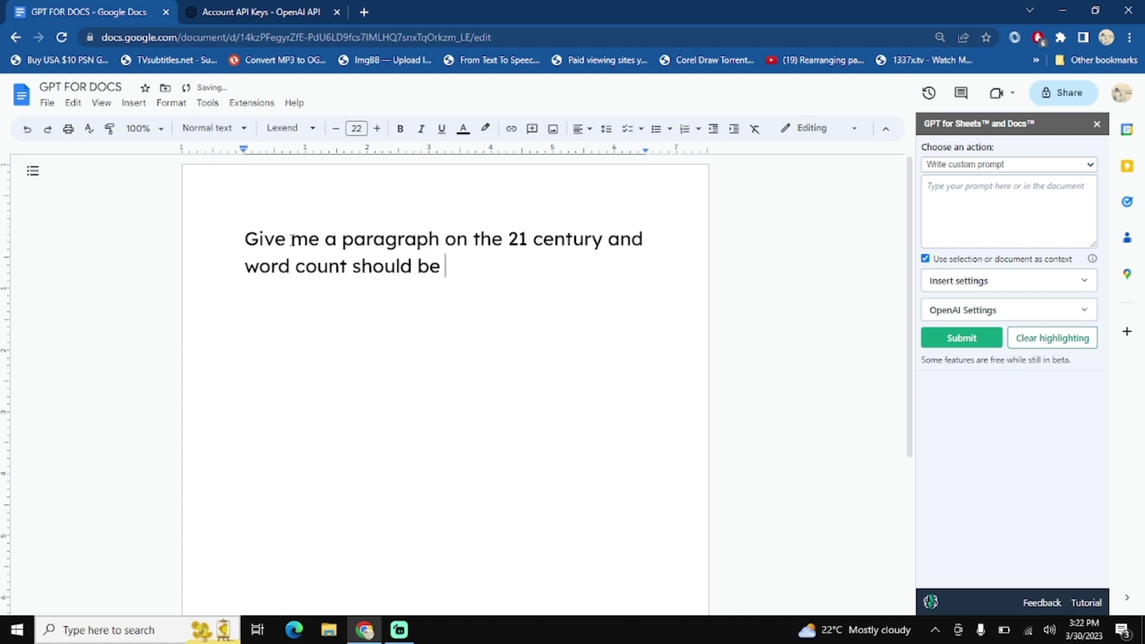
pyautogui.write('less than 200 wo')
pyautogui.press('BackSpace')
pyautogui.press('BackSpace')
pyautogui.press('BackSpace')
pyautogui.press('BackSpace')
pyautogui.press('BackSpace')
pyautogui.press('BackSpace')
pyautogui.write('400 words.')
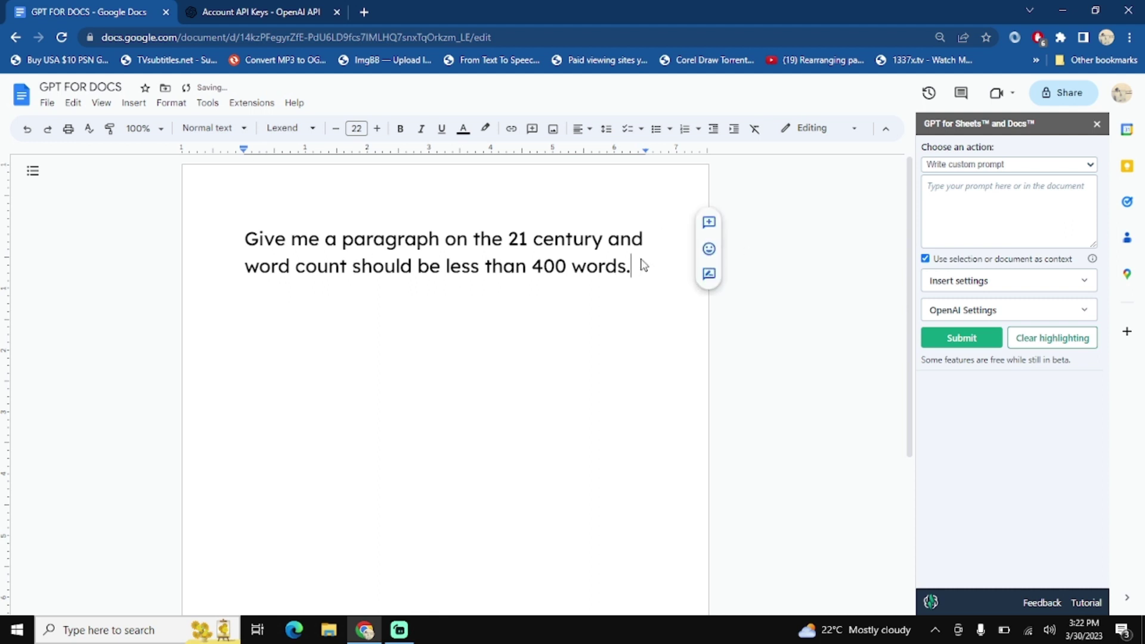
# Toggle Insert settings, then expand OpenAI Settings to show gpt-3.5-turbo at temperature 0.5.
pyautogui.click(983, 290)
pyautogui.click(654, 282)
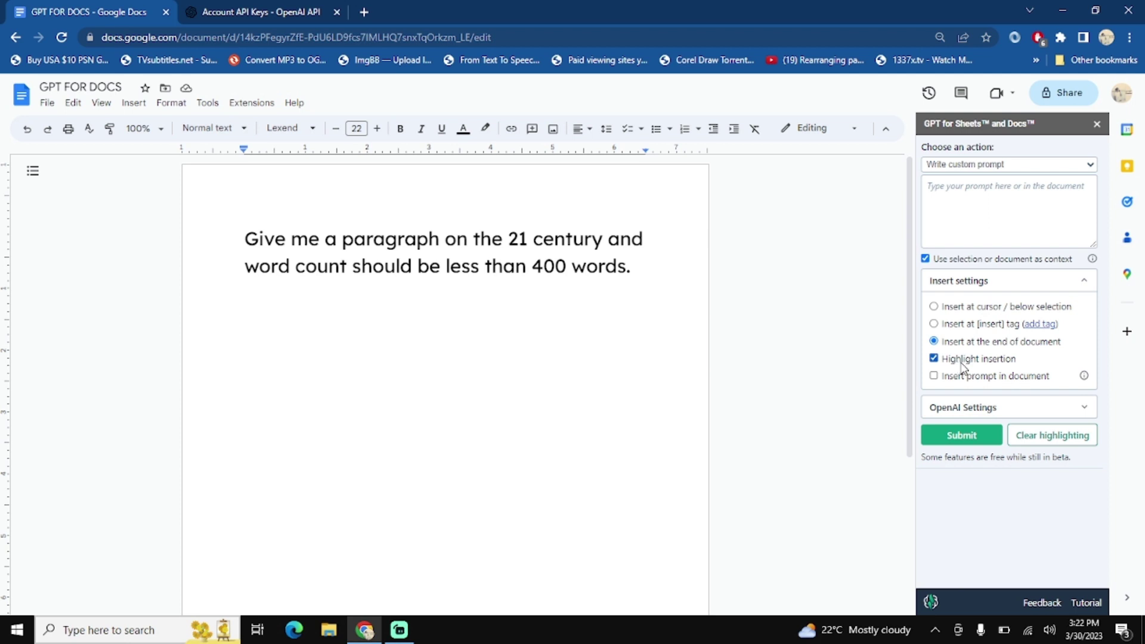
pyautogui.click(1046, 279)
pyautogui.click(1008, 310)
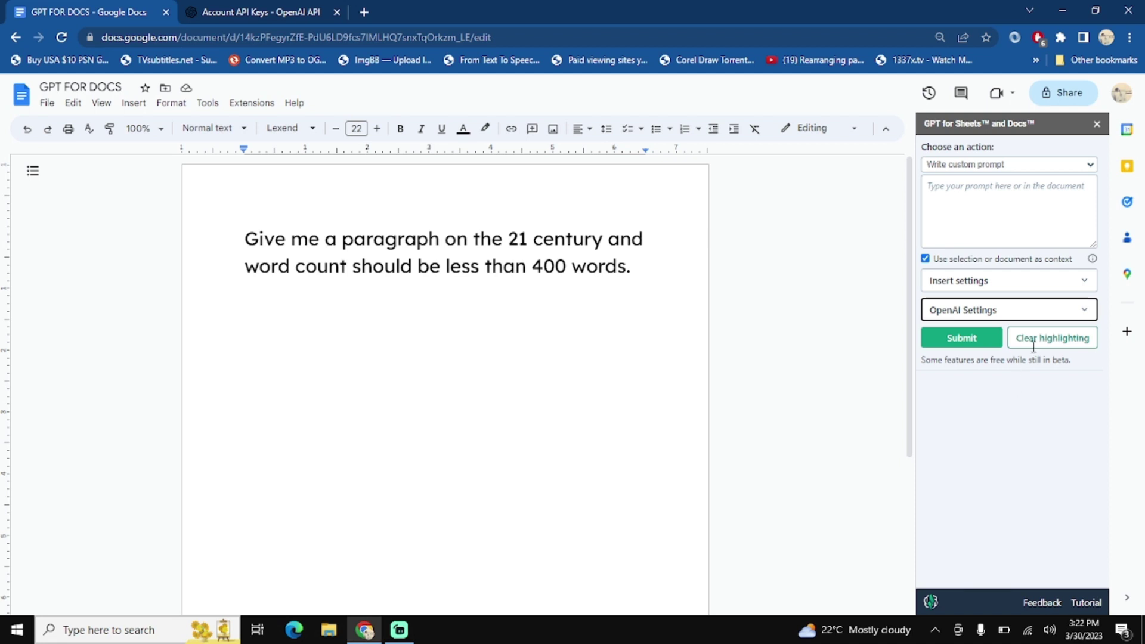
pyautogui.click(1053, 317)
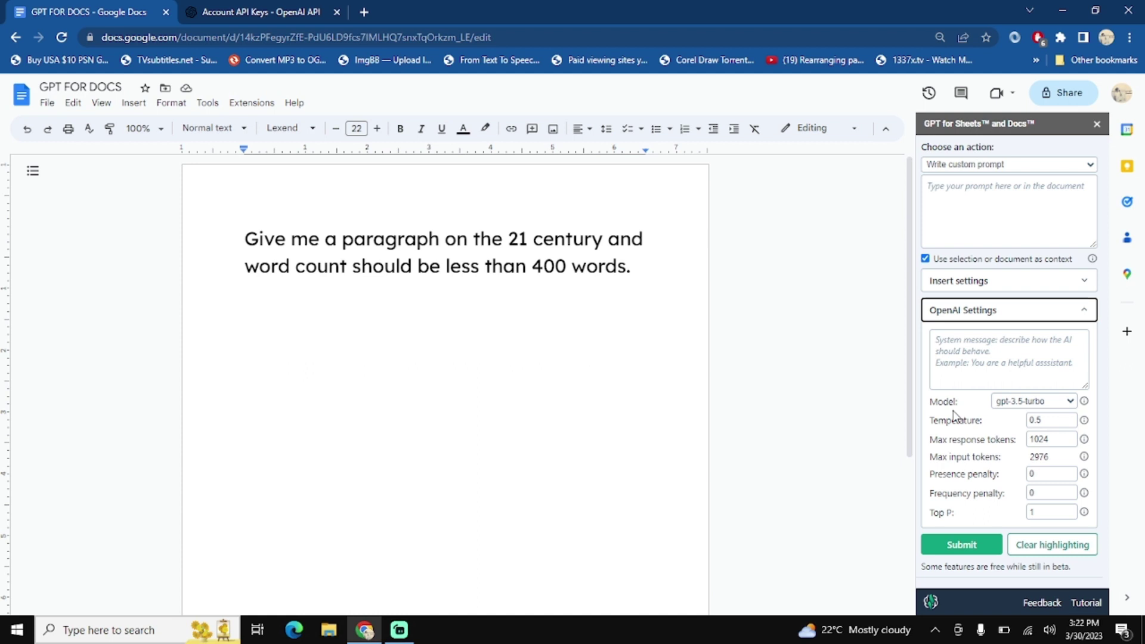
pyautogui.click(1053, 422)
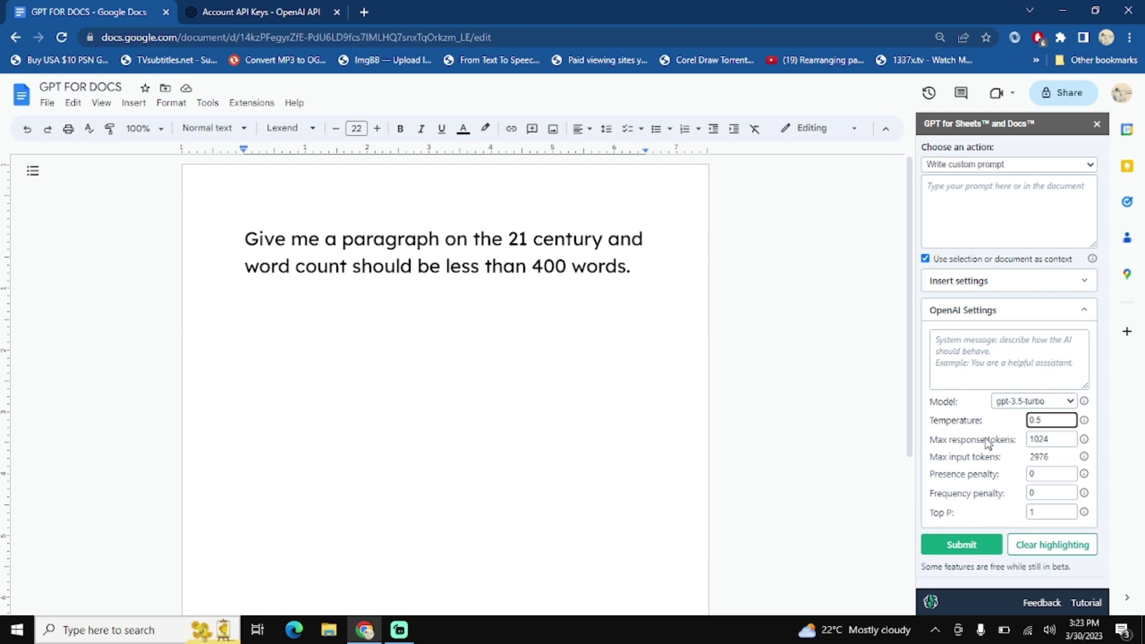
# Submit the request, then set the generated 21st-century paragraph to Lexend at size 14.
pyautogui.click(966, 543)
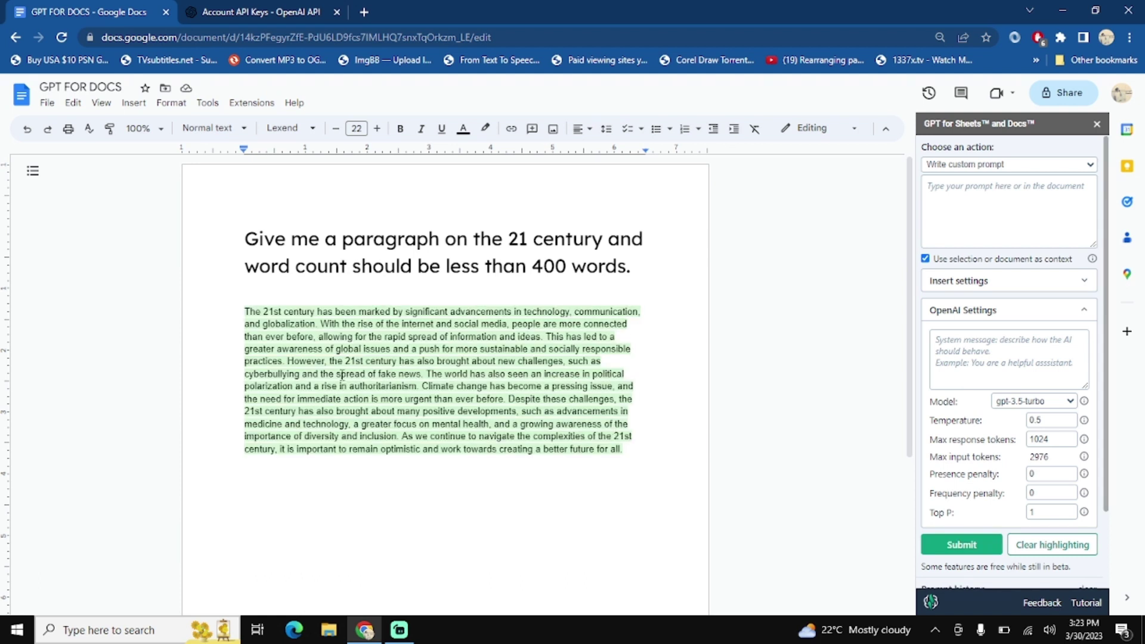
pyautogui.click(342, 375)
pyautogui.moveTo(244, 312); pyautogui.dragTo(632, 461)
pyautogui.click(312, 129)
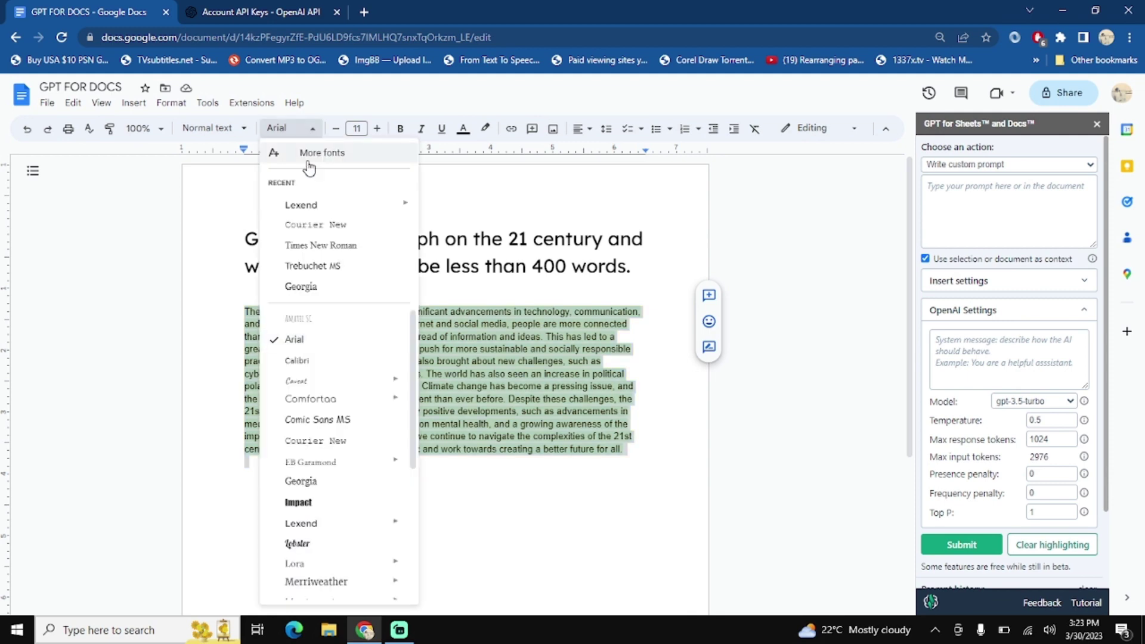
pyautogui.click(316, 203)
pyautogui.click(378, 128)
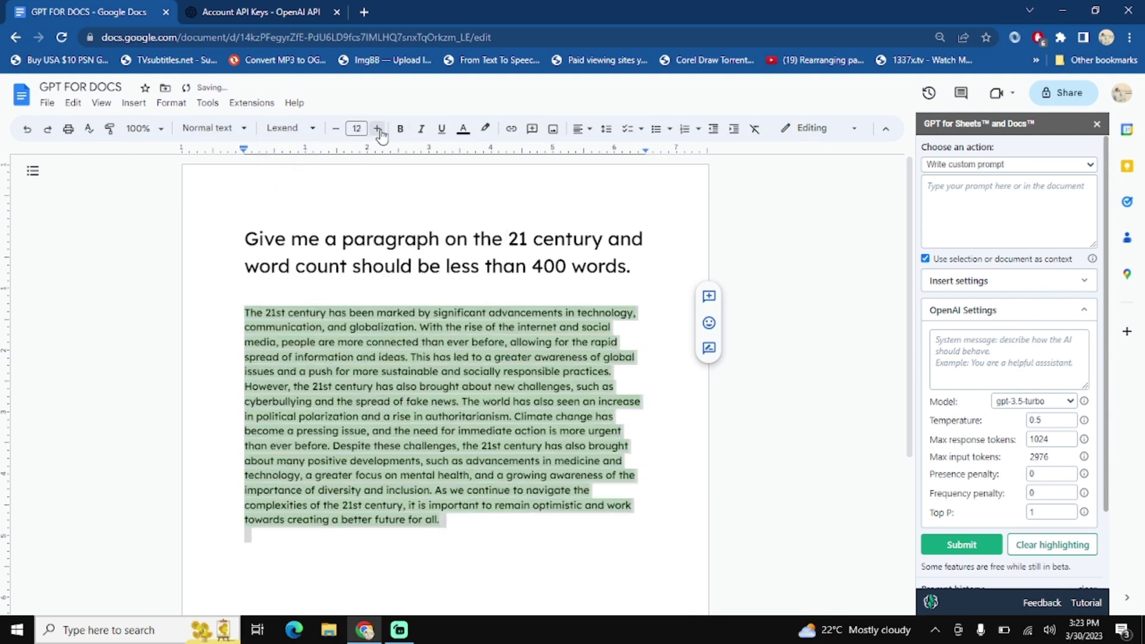
pyautogui.click(377, 129)
pyautogui.click(378, 128)
pyautogui.click(428, 399)
pyautogui.scroll(-2, 429, 398)
pyautogui.scroll(-3, 429, 399)
pyautogui.scroll(2, 358, 298)
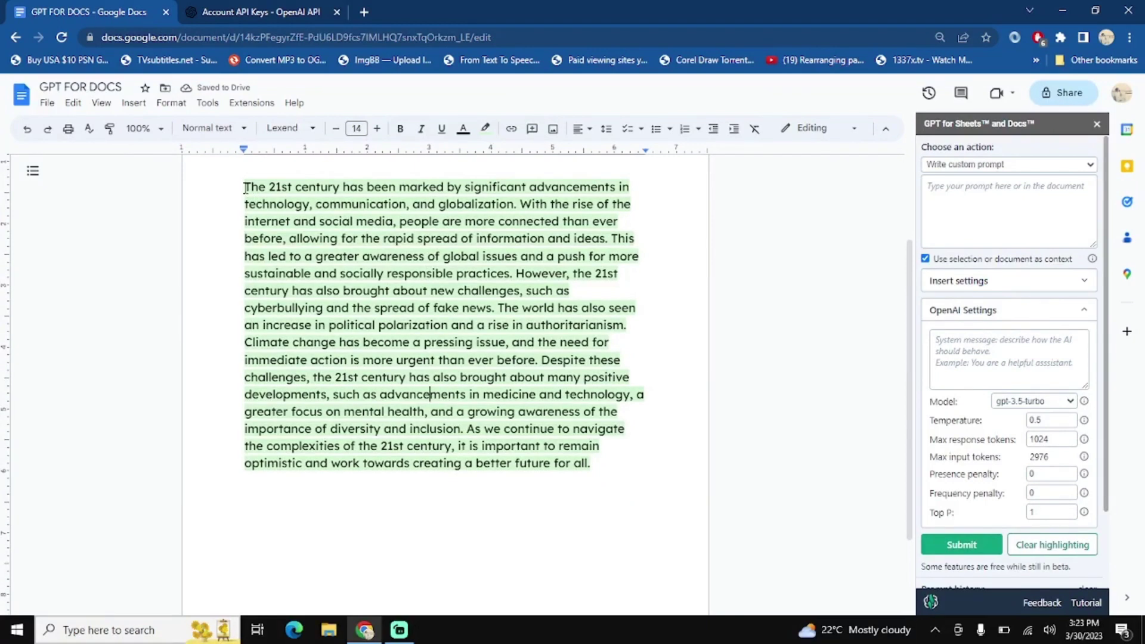
pyautogui.moveTo(246, 189); pyautogui.dragTo(637, 464)
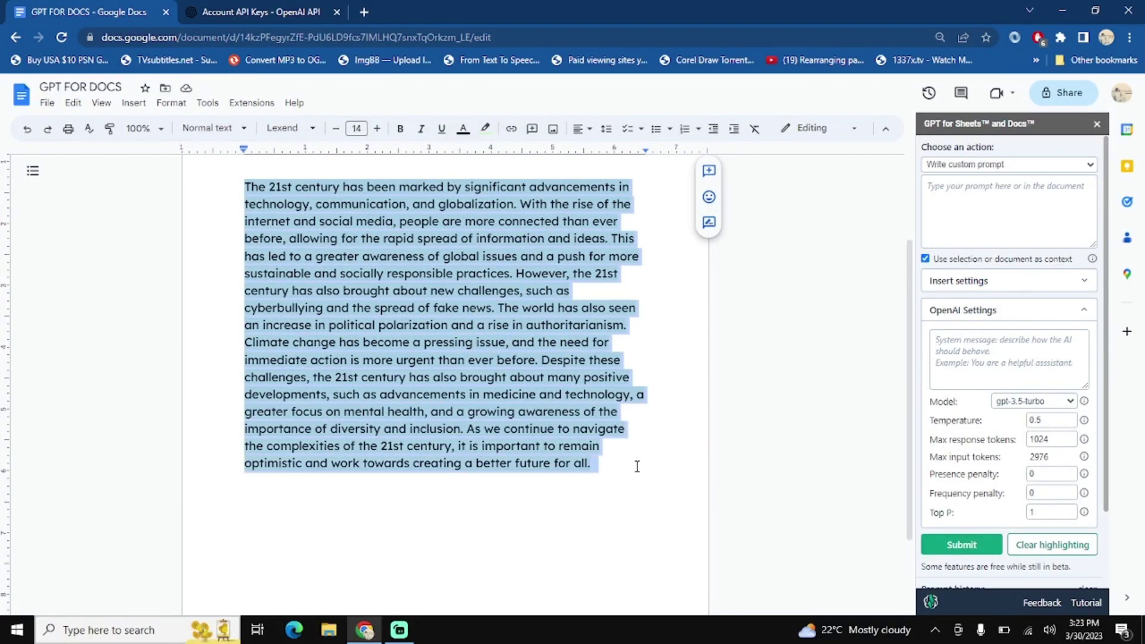
pyautogui.click(1014, 165)
pyautogui.click(1017, 211)
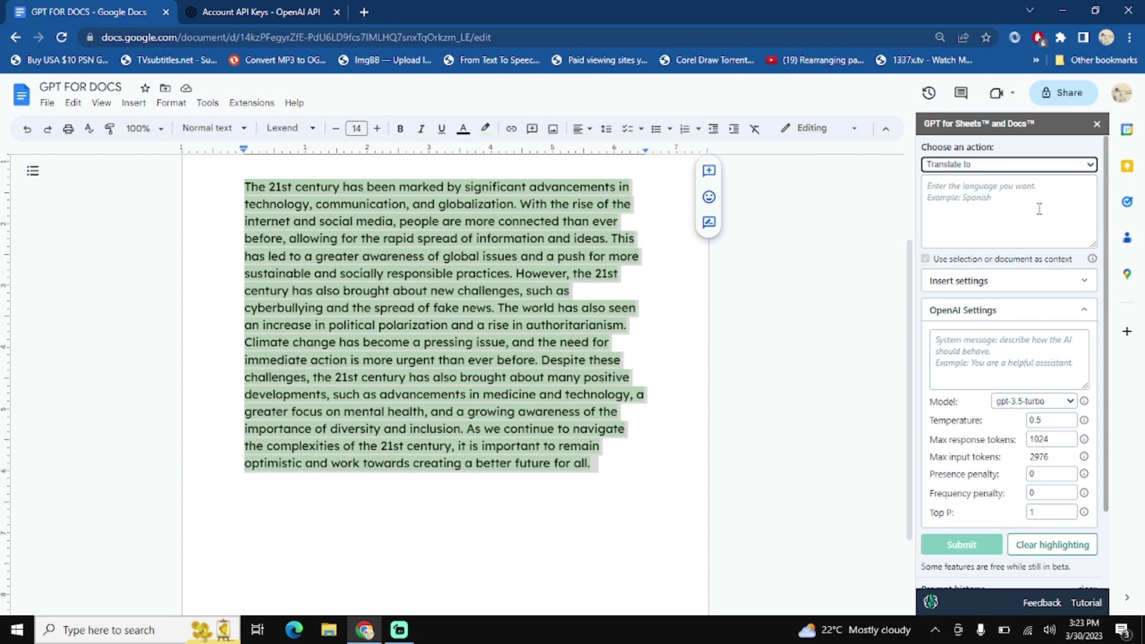
pyautogui.click(1039, 209)
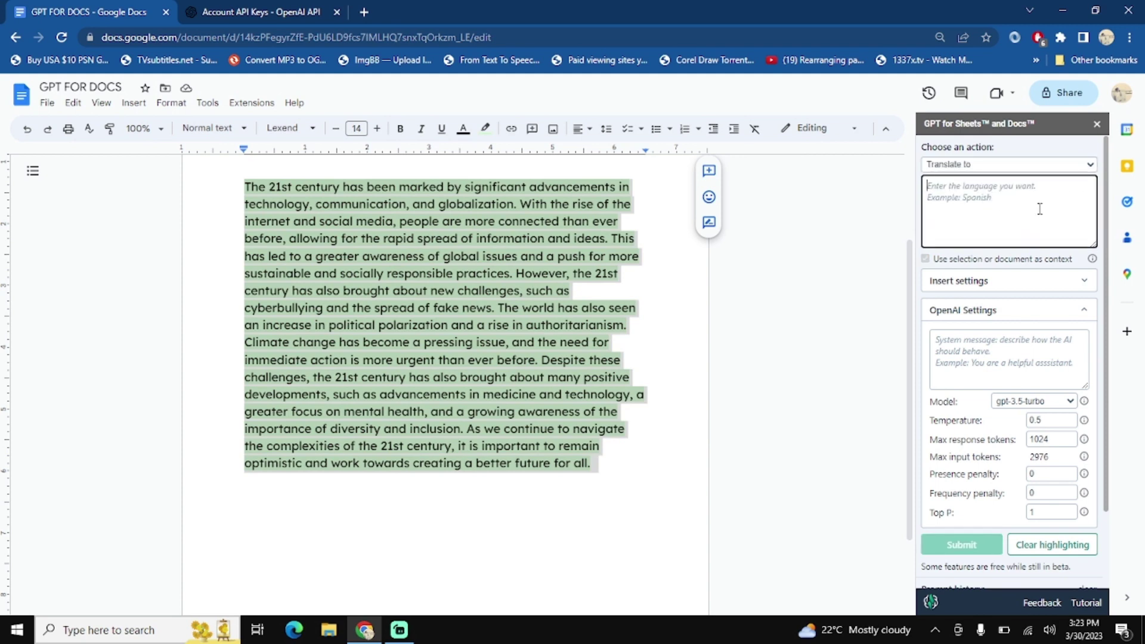
pyautogui.write('sp')
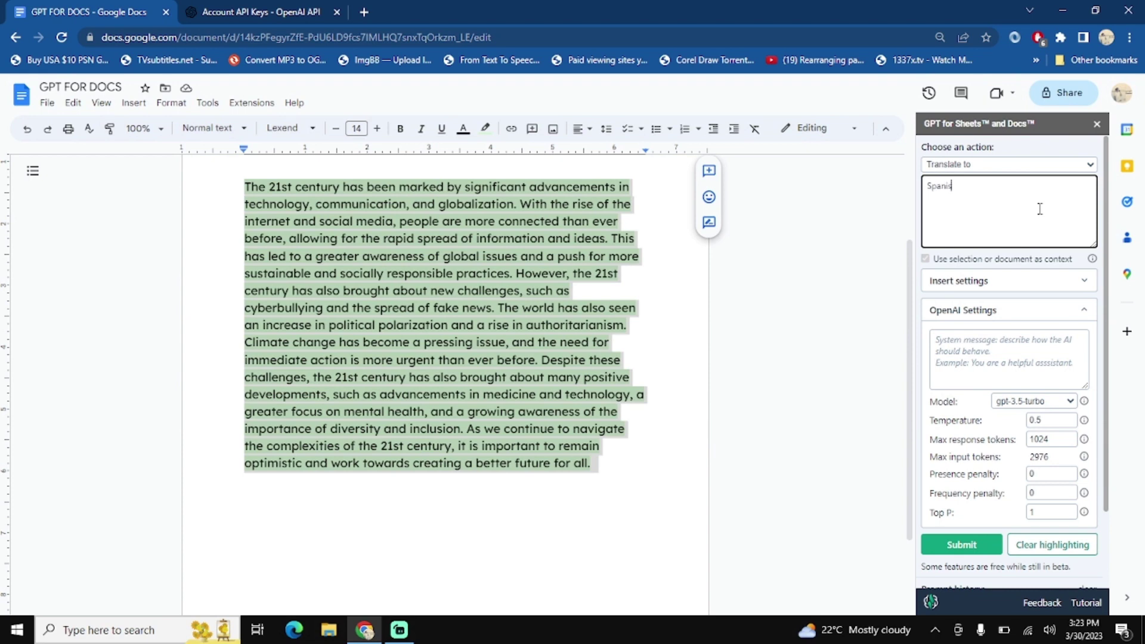
pyautogui.scroll(-2, 1008, 328)
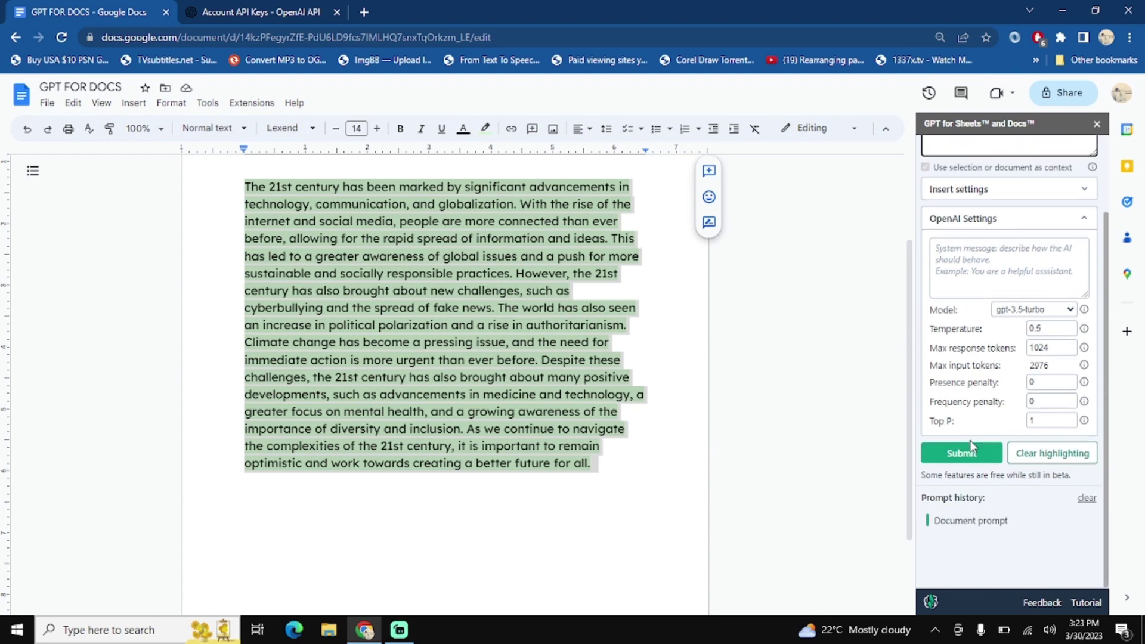
pyautogui.click(970, 454)
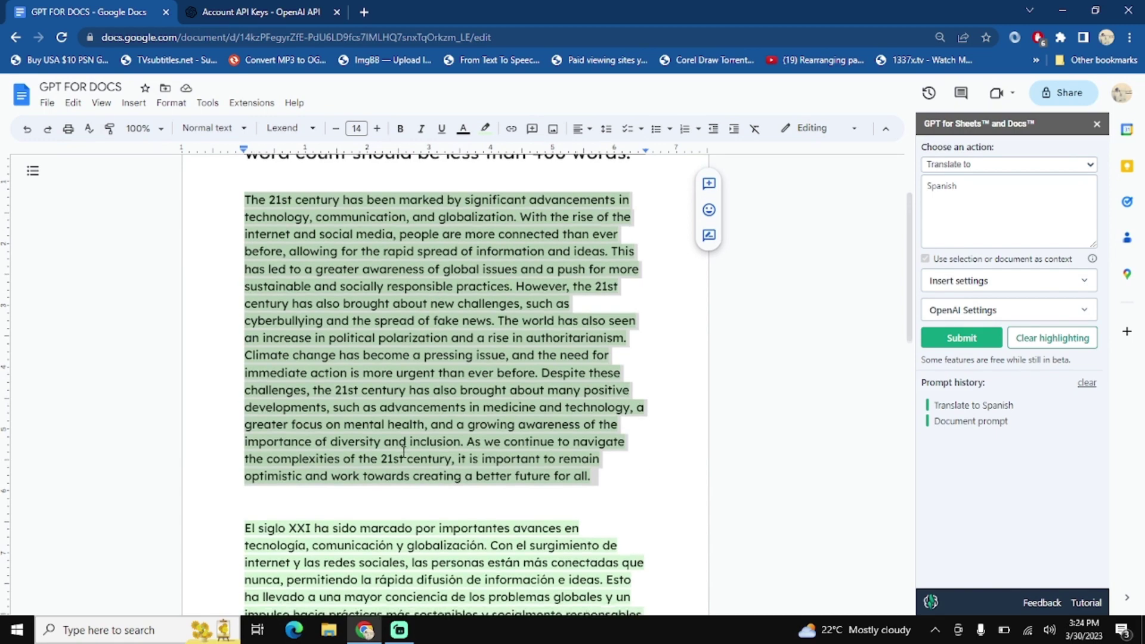
pyautogui.scroll(-8, 403, 451)
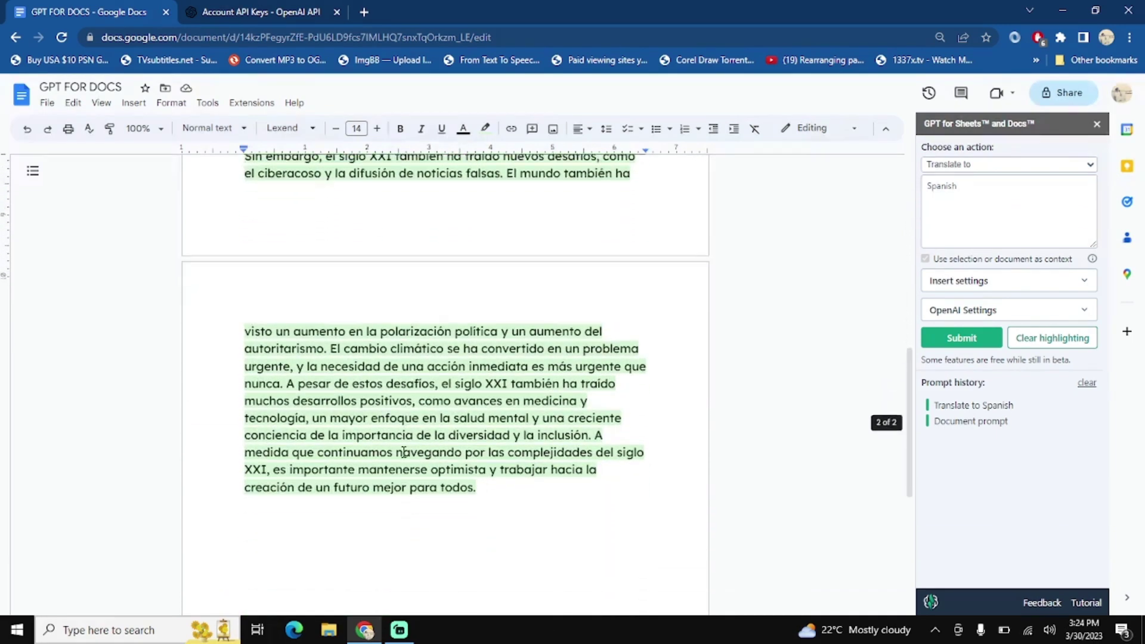
pyautogui.scroll(10, 404, 451)
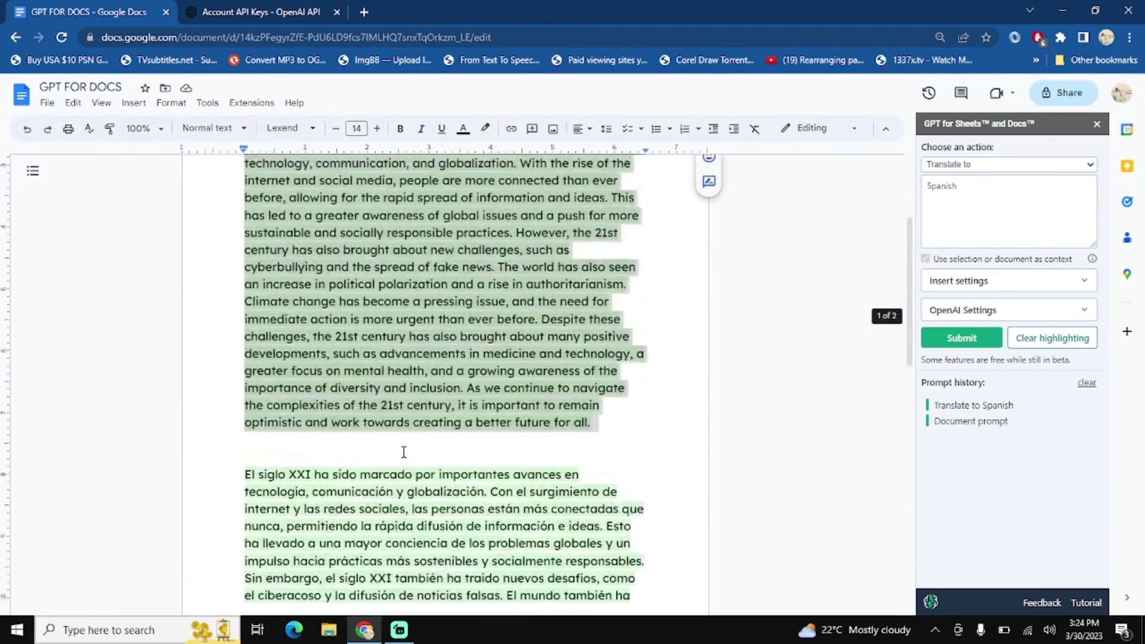
pyautogui.scroll(-7, 403, 451)
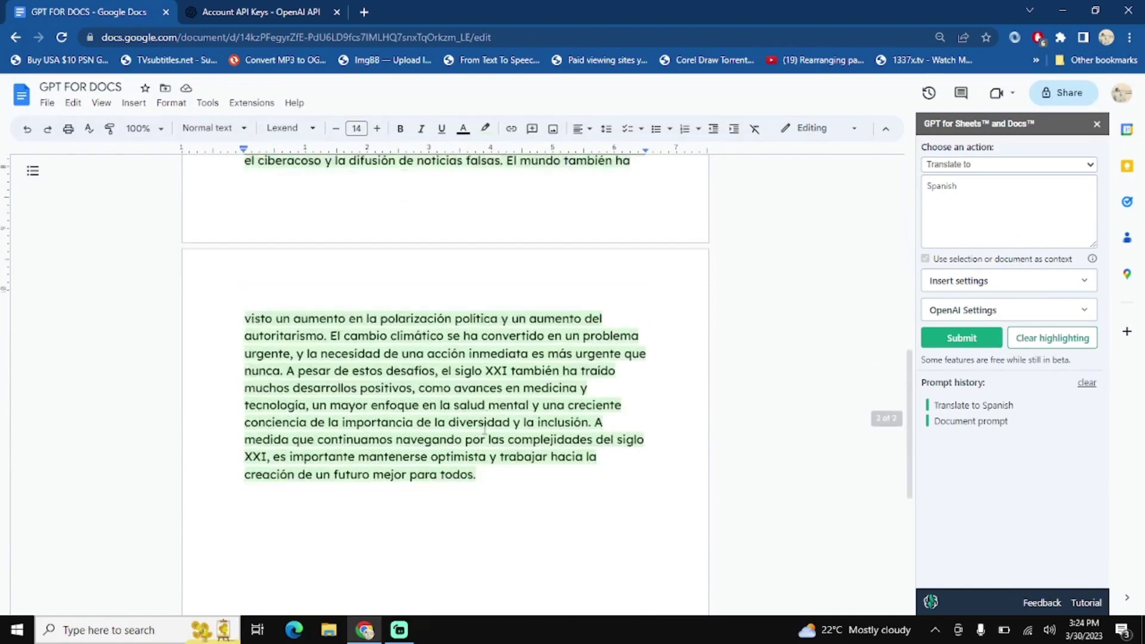
pyautogui.click(966, 194)
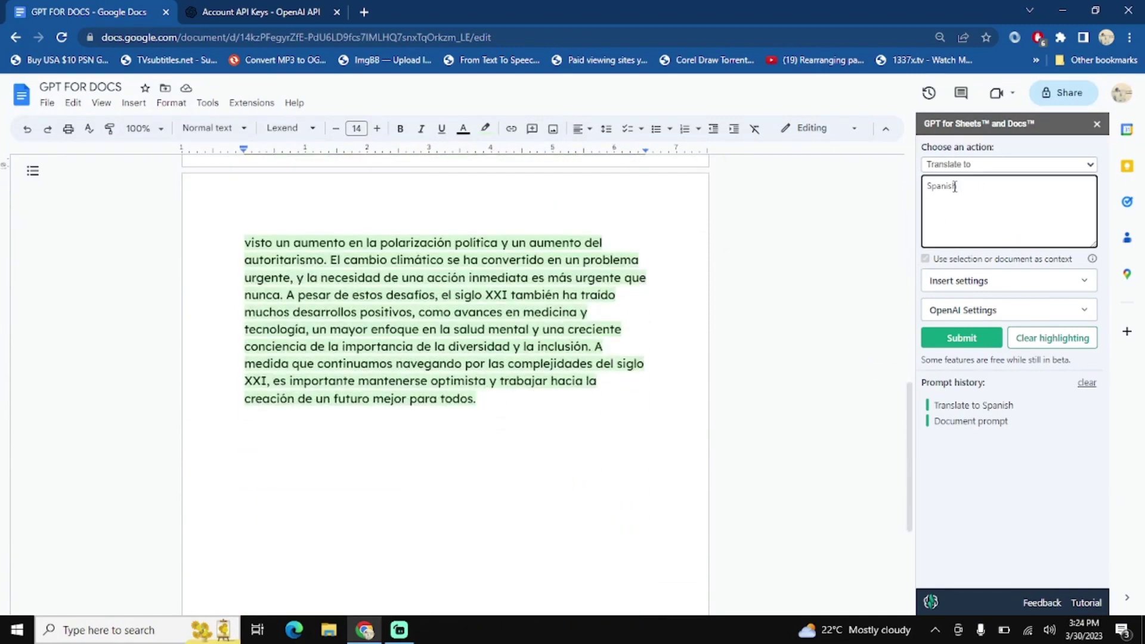
pyautogui.scroll(4, 417, 268)
# Select the Spanish paragraph and change the Translate to language from Spanish to Arabic.
pyautogui.click(415, 234)
pyautogui.moveTo(245, 185); pyautogui.dragTo(483, 576)
pyautogui.click(996, 194)
pyautogui.doubleClick(952, 190)
pyautogui.write('QA')
pyautogui.press('BackSpace')
pyautogui.press('BackSpace')
pyautogui.write('A')
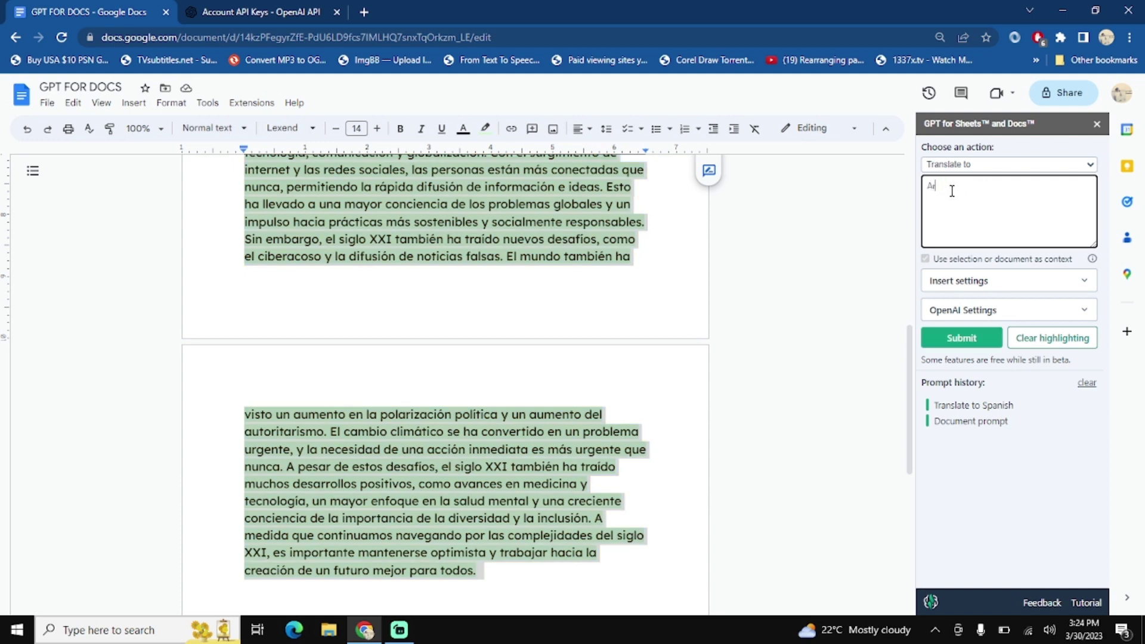
pyautogui.write('rabic')
# Run the Arabic translation and select the resulting Arabic paragraph.
pyautogui.click(961, 337)
pyautogui.scroll(4, 442, 298)
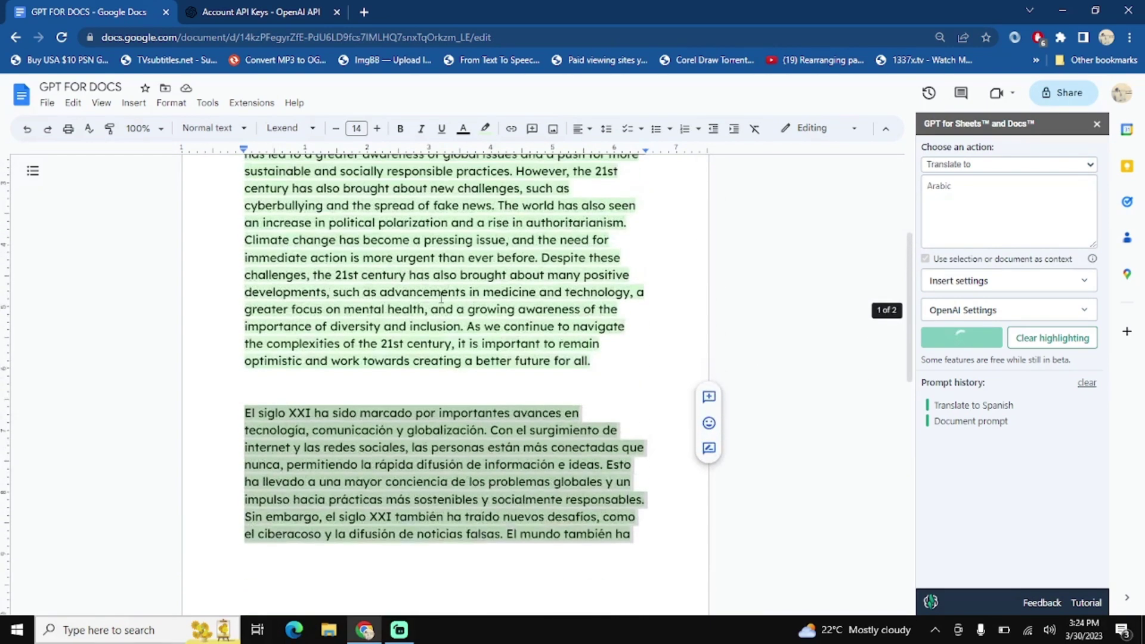
pyautogui.scroll(-8, 441, 298)
pyautogui.scroll(-2, 453, 316)
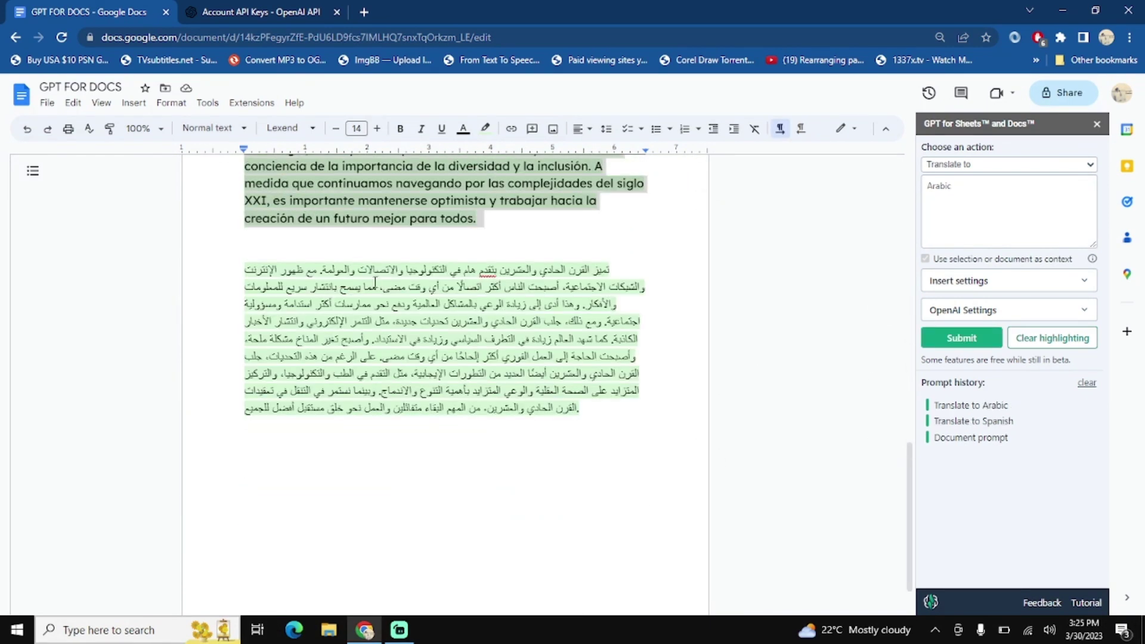
pyautogui.moveTo(242, 260); pyautogui.dragTo(614, 408)
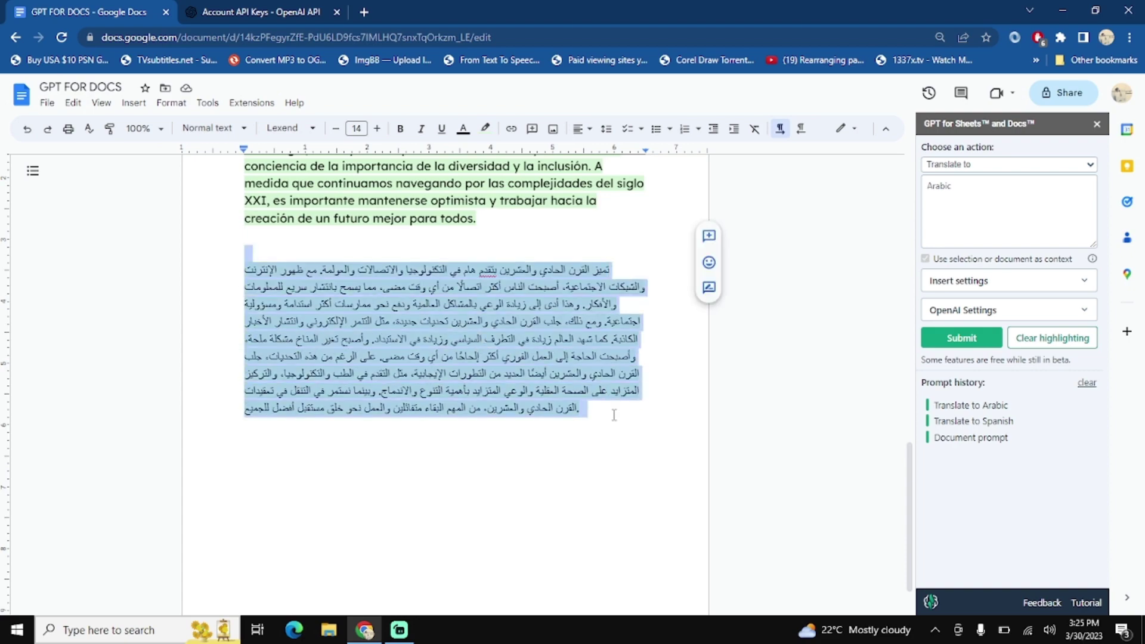
# Change the Translate to language to English and translate the selected Arabic paragraph.
pyautogui.scroll(15, 464, 362)
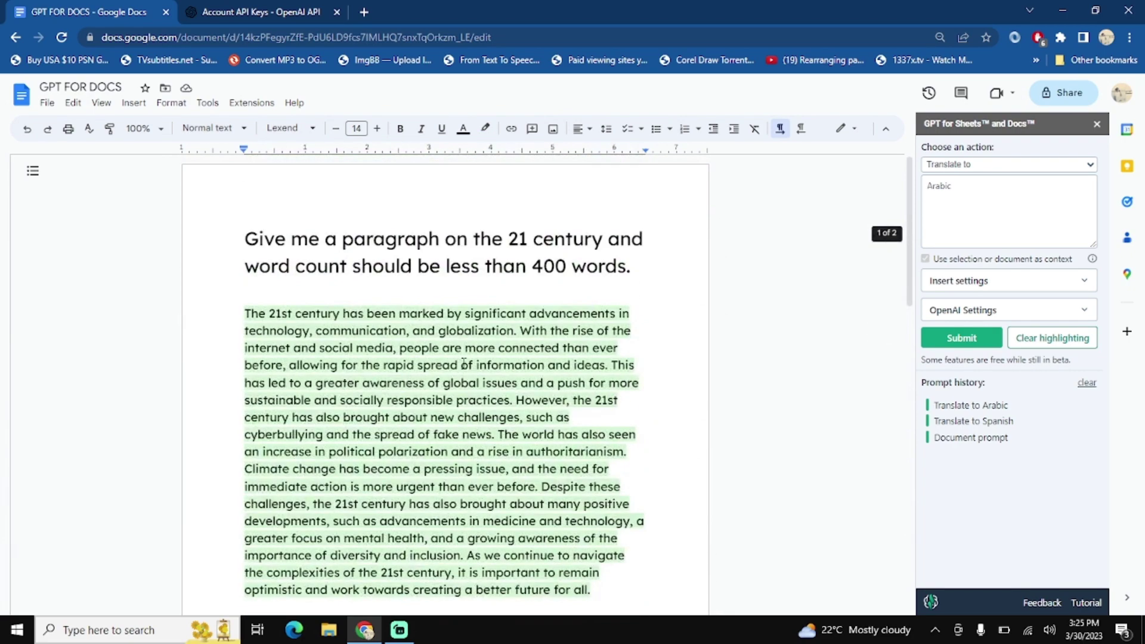
pyautogui.scroll(-5, 464, 362)
pyautogui.scroll(-8, 465, 362)
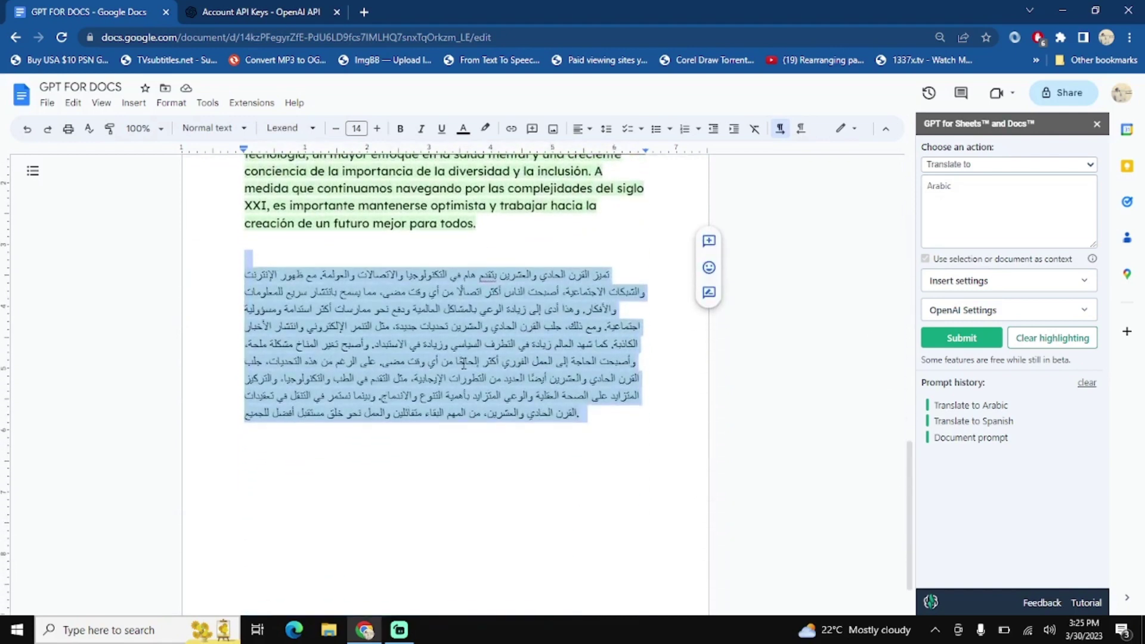
pyautogui.doubleClick(941, 187)
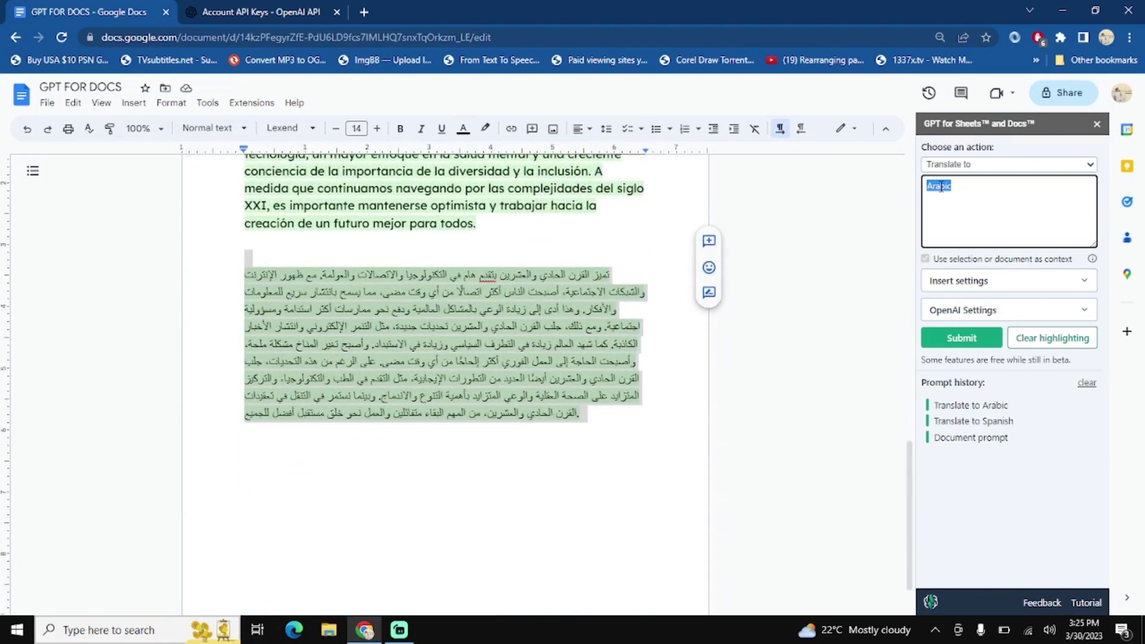
pyautogui.write('English')
pyautogui.click(972, 348)
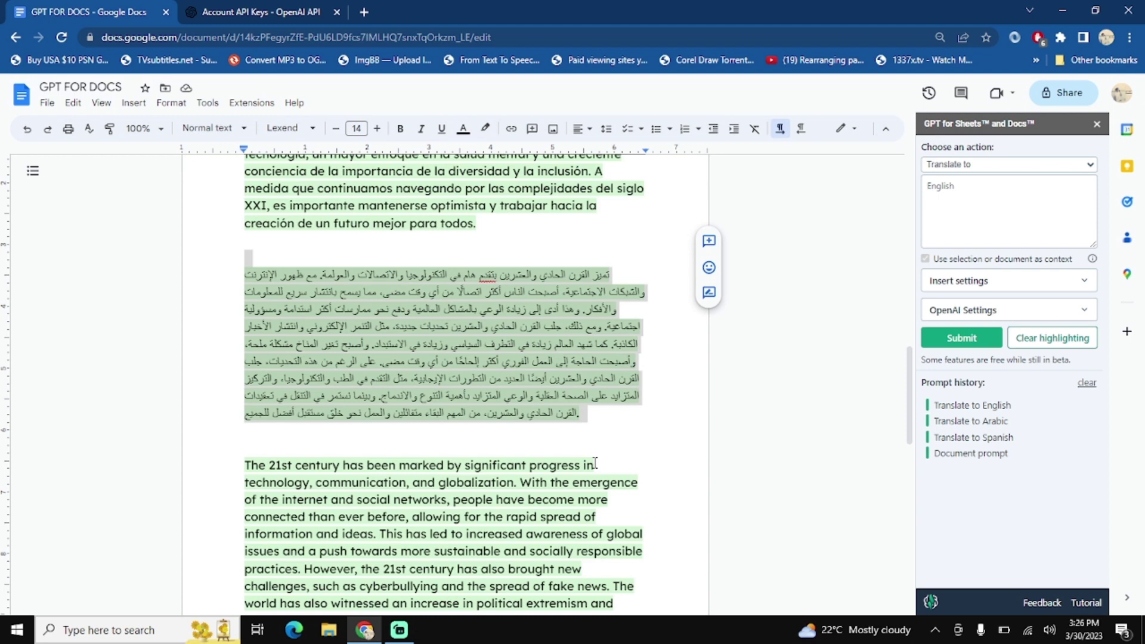
# Review the four versions and add blank lines after the last English paragraph.
pyautogui.scroll(-6, 527, 499)
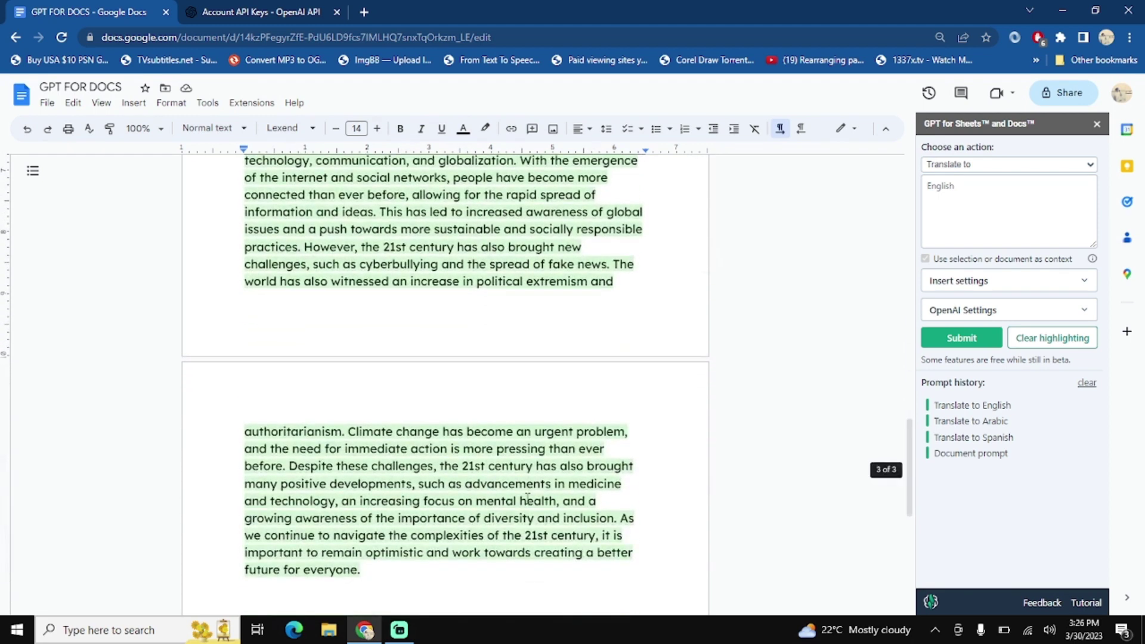
pyautogui.scroll(2, 527, 499)
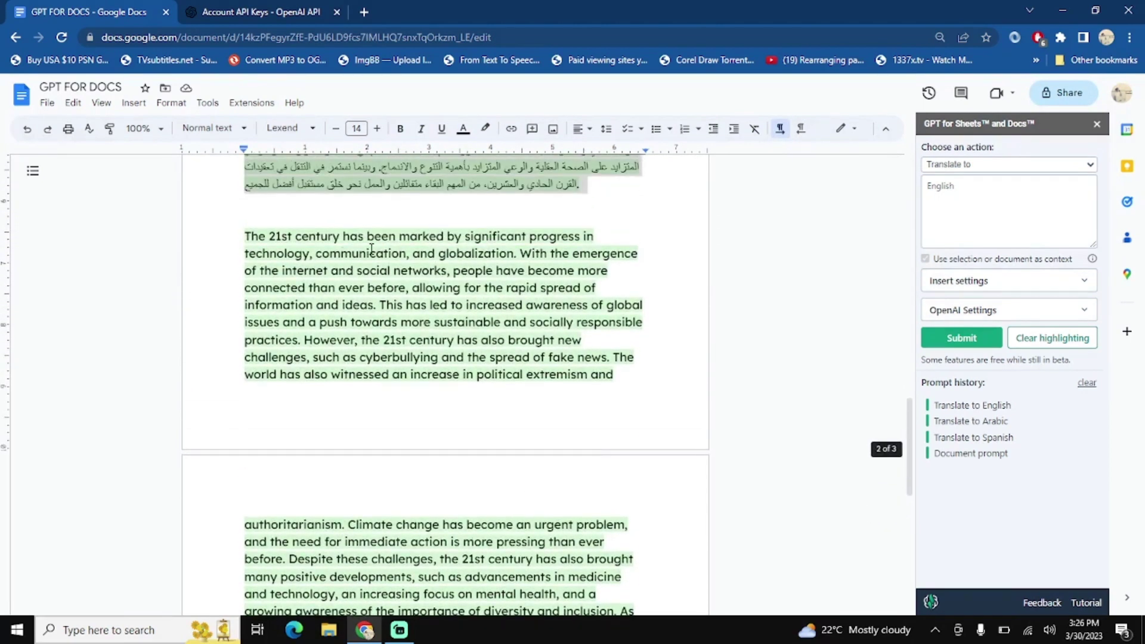
pyautogui.scroll(15, 378, 248)
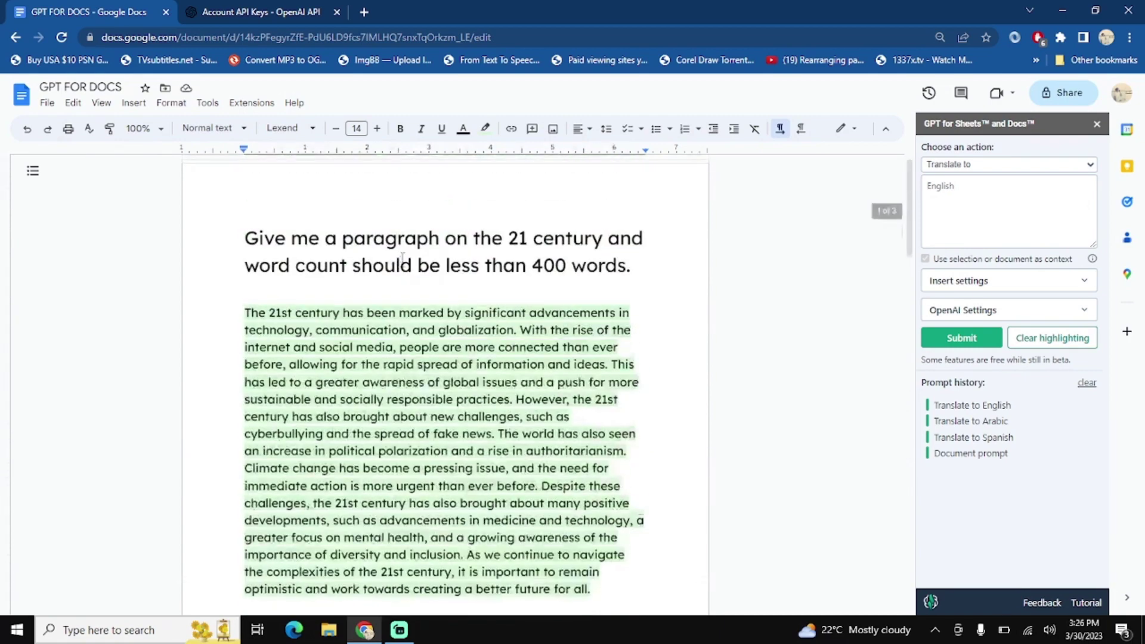
pyautogui.click(402, 256)
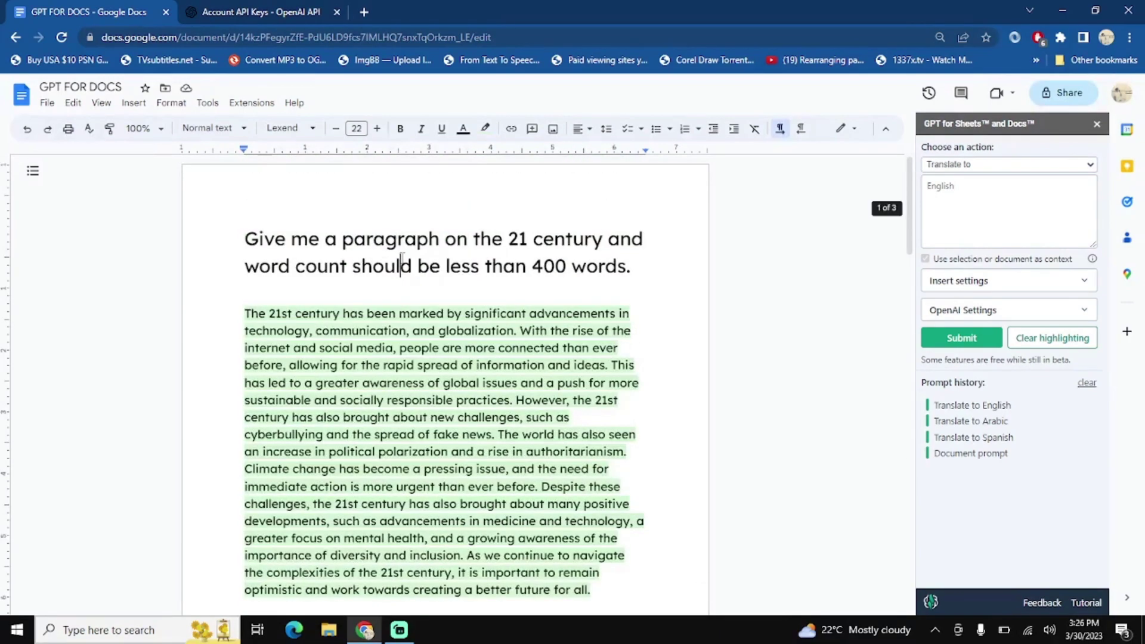
pyautogui.doubleClick(580, 315)
pyautogui.scroll(-3, 538, 374)
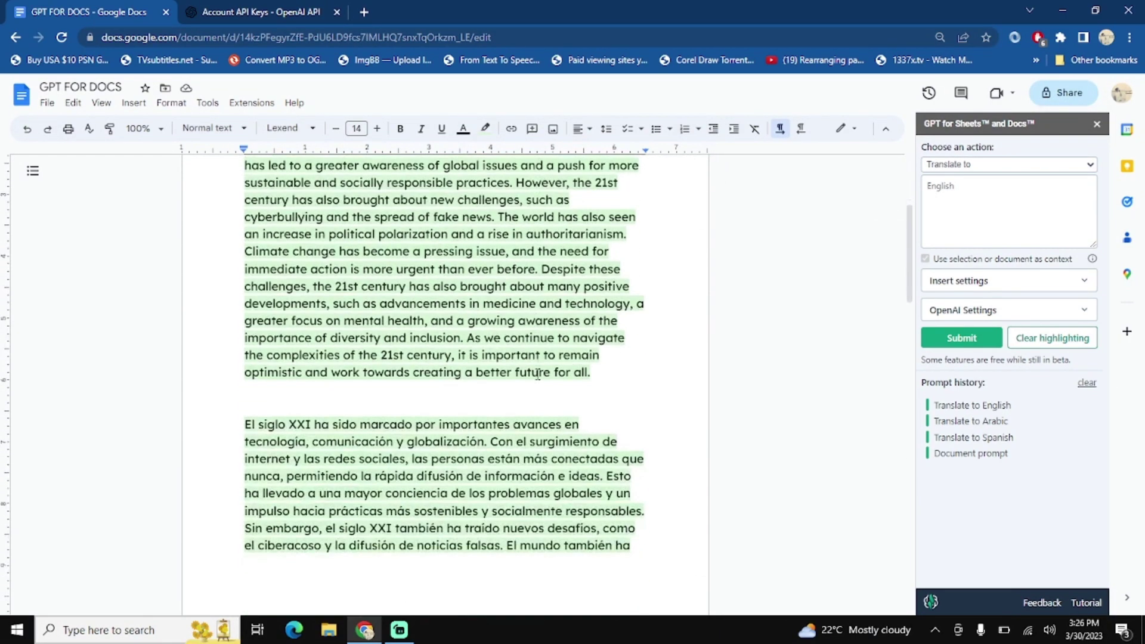
pyautogui.scroll(2, 538, 374)
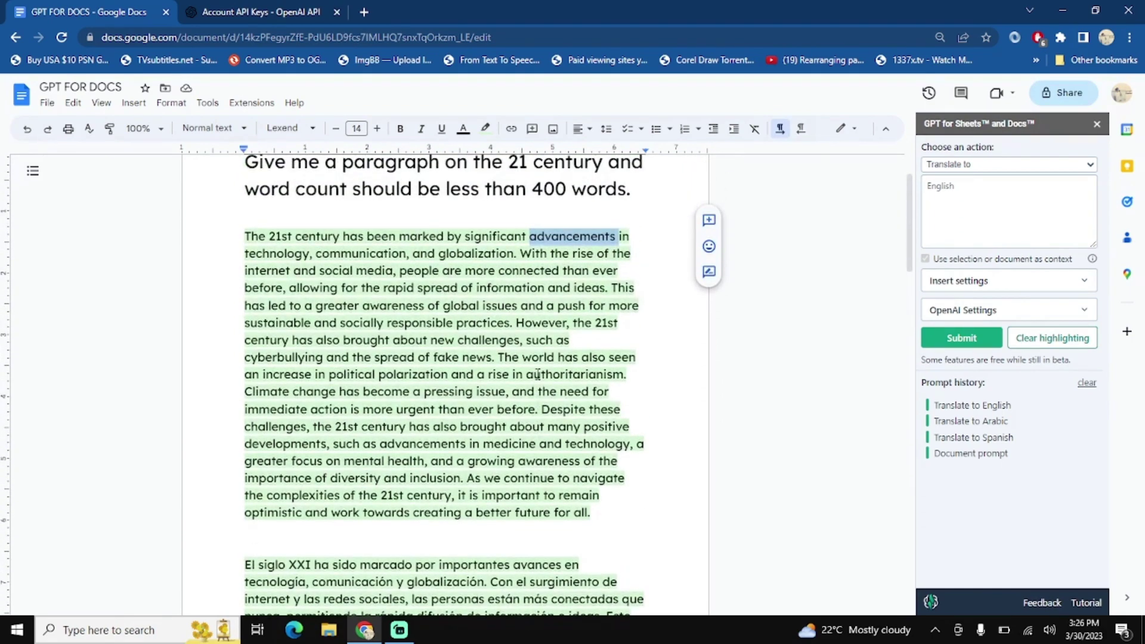
pyautogui.scroll(-18, 538, 374)
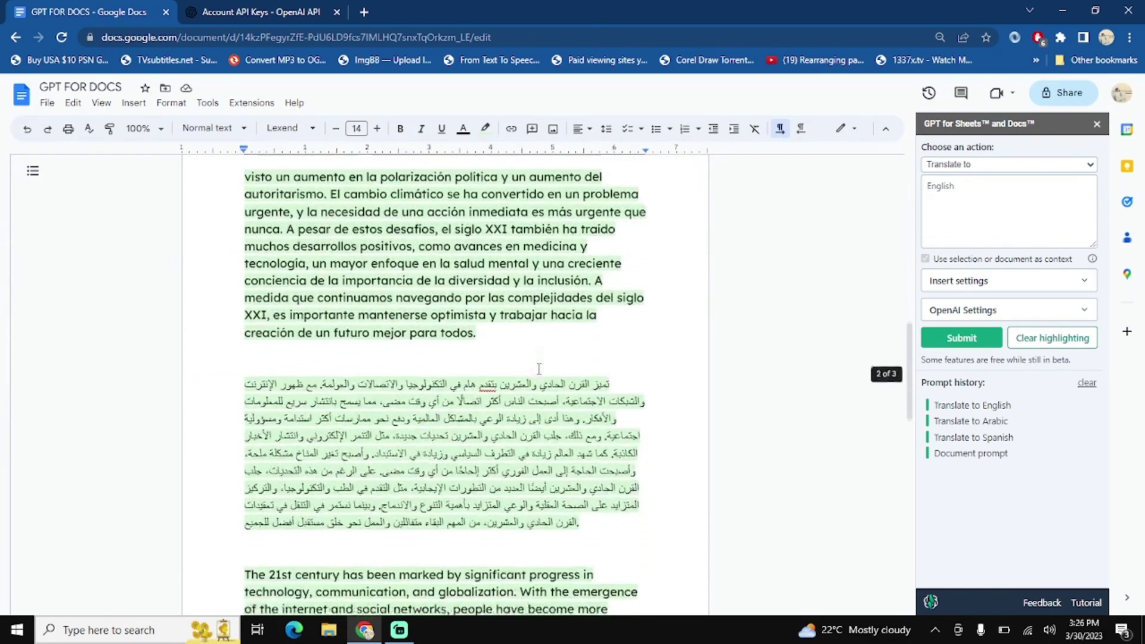
pyautogui.scroll(-3, 539, 369)
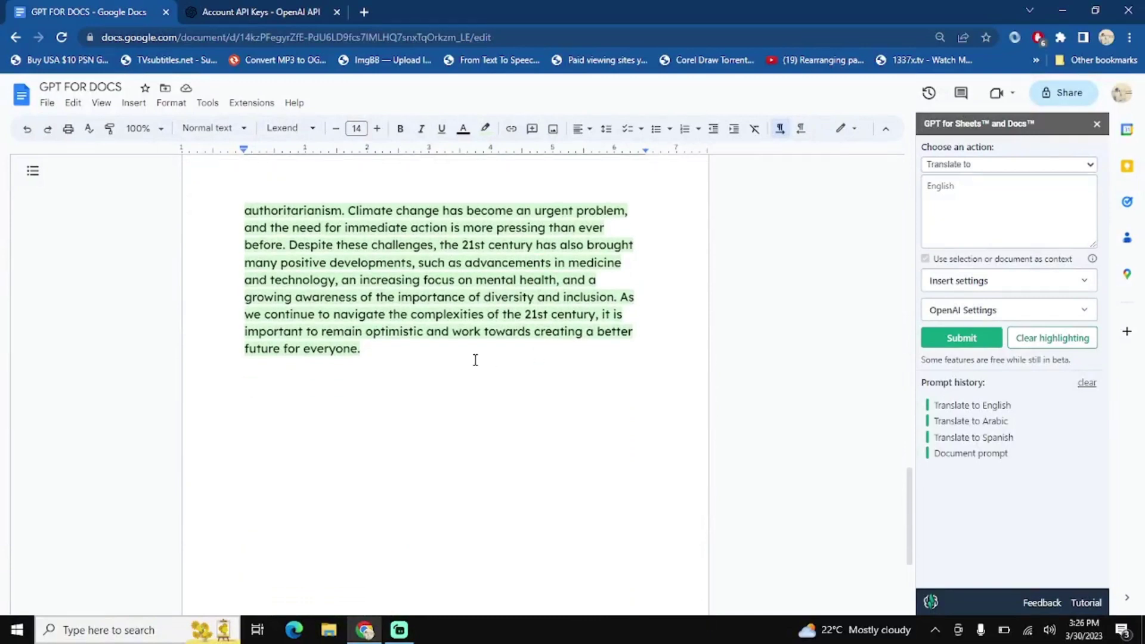
pyautogui.click(475, 360)
pyautogui.press('Return')
pyautogui.press('Return')
pyautogui.scroll(5, 508, 488)
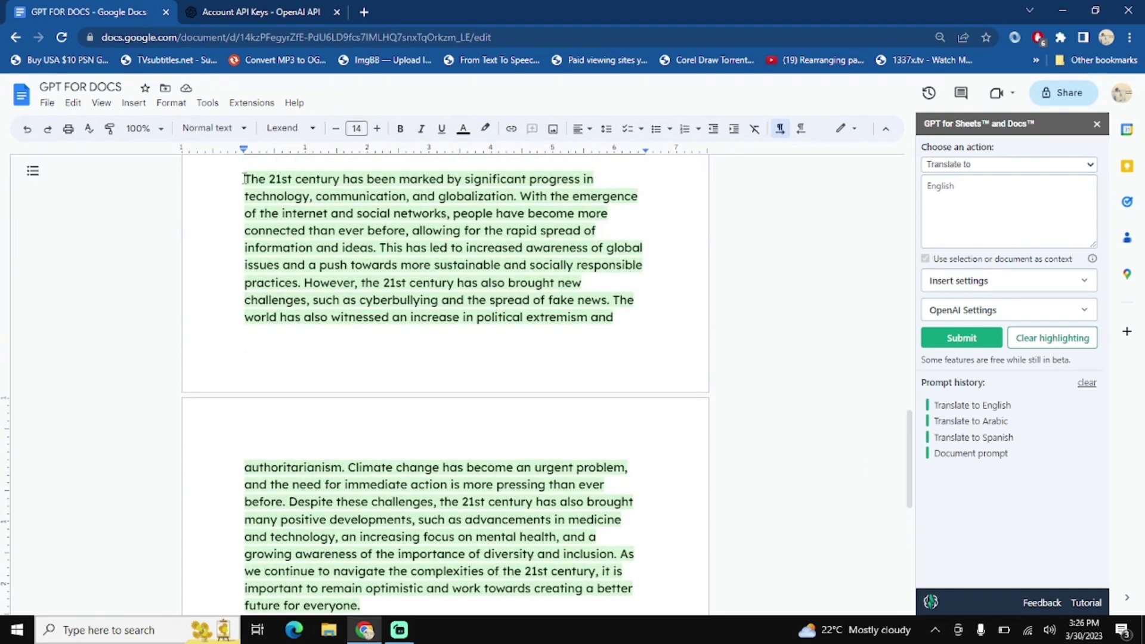
# Summarize the back-translated English paragraph with the add-on's Summarize action.
pyautogui.moveTo(245, 179); pyautogui.dragTo(395, 602)
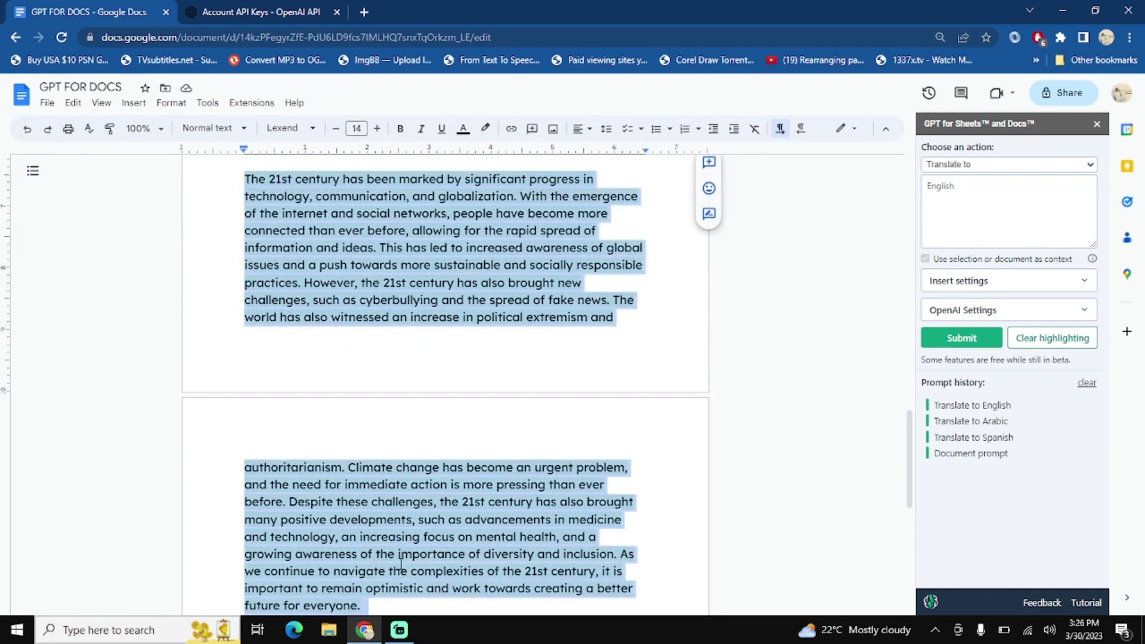
pyautogui.scroll(-3, 400, 564)
pyautogui.click(979, 165)
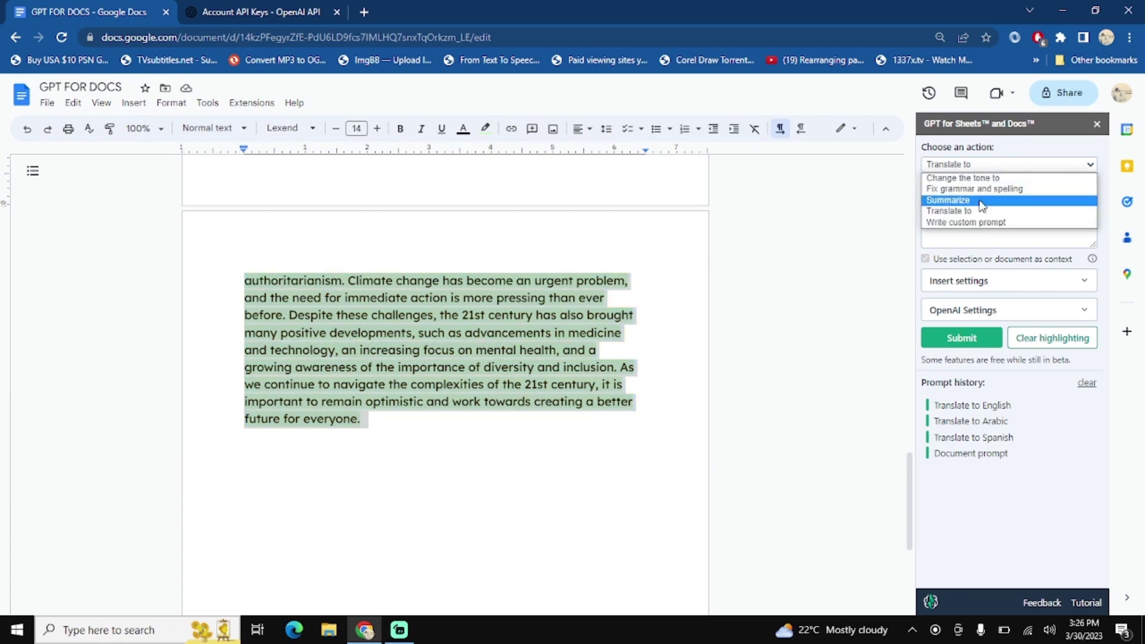
pyautogui.click(981, 200)
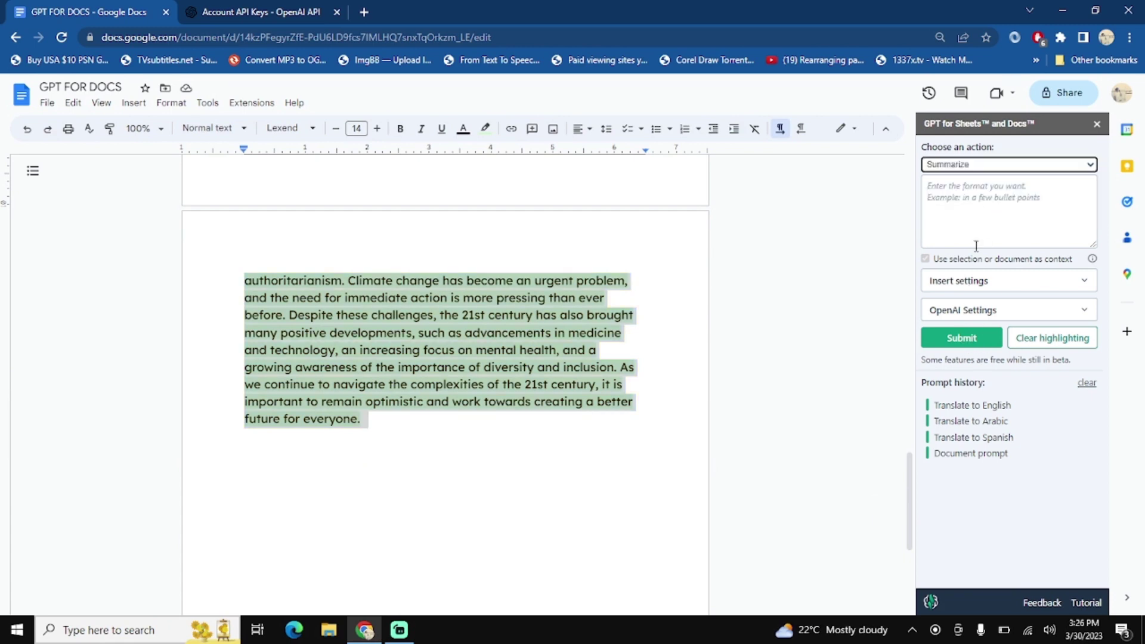
pyautogui.click(961, 338)
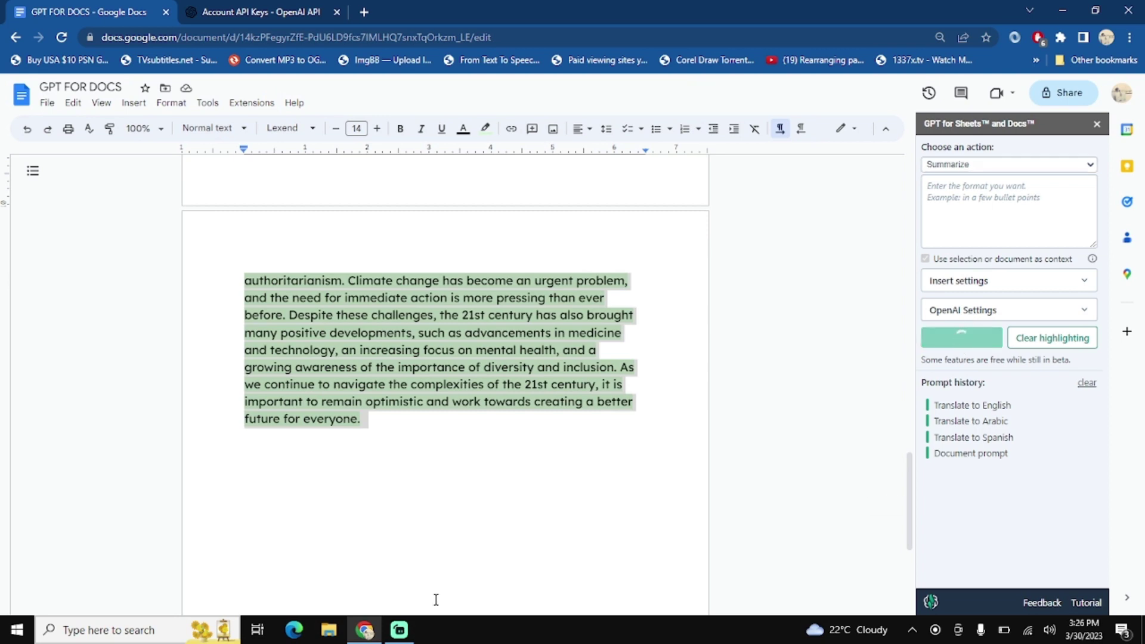
# Select and review the new summary paragraph, then deselect it.
pyautogui.scroll(-3, 435, 599)
pyautogui.click(307, 371)
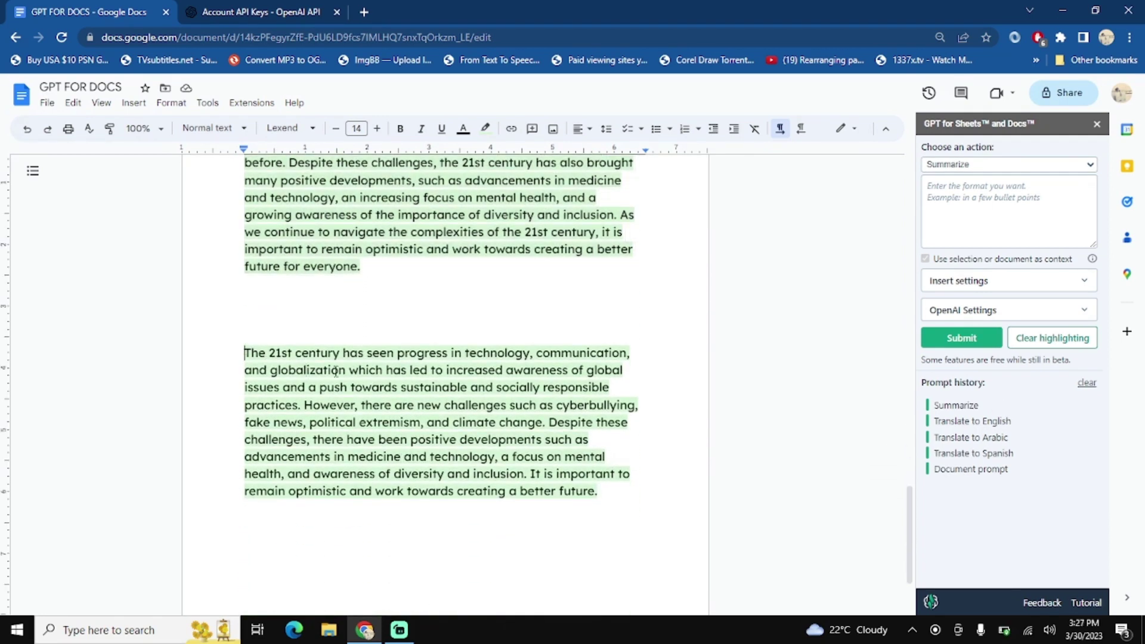
pyautogui.moveTo(413, 401); pyautogui.dragTo(621, 495)
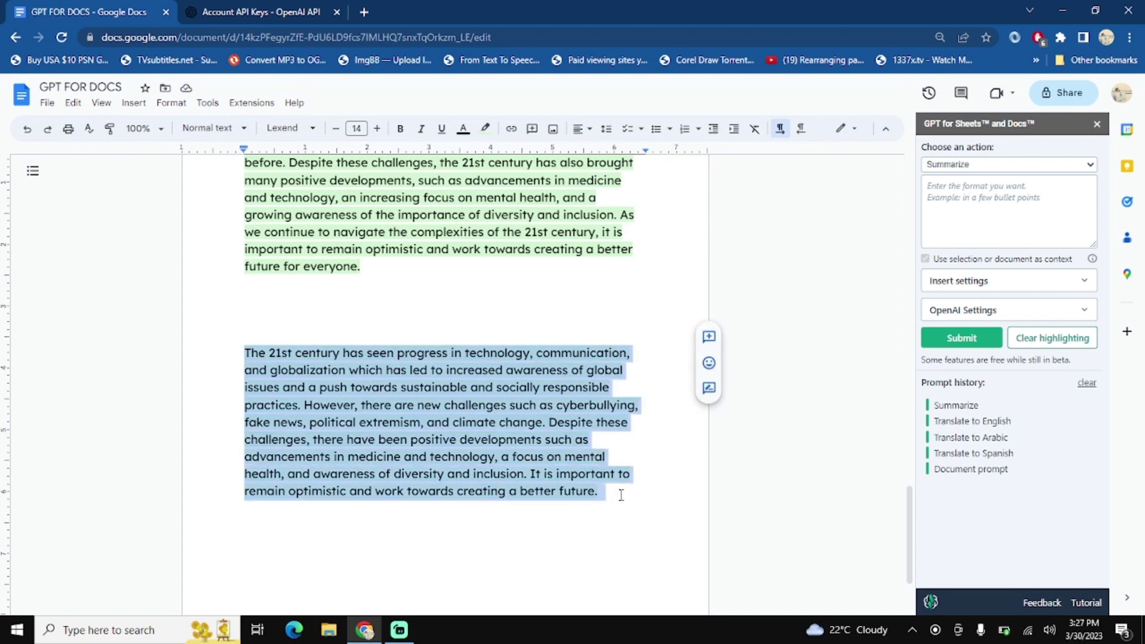
pyautogui.scroll(6, 621, 495)
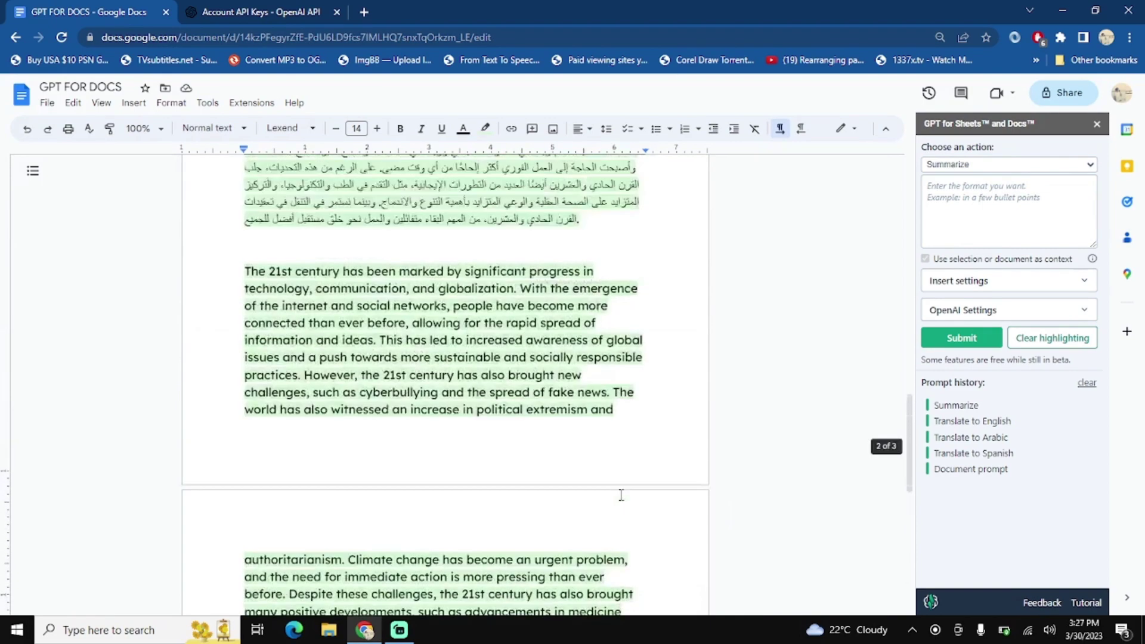
pyautogui.scroll(-1, 621, 494)
pyautogui.scroll(-1, 621, 495)
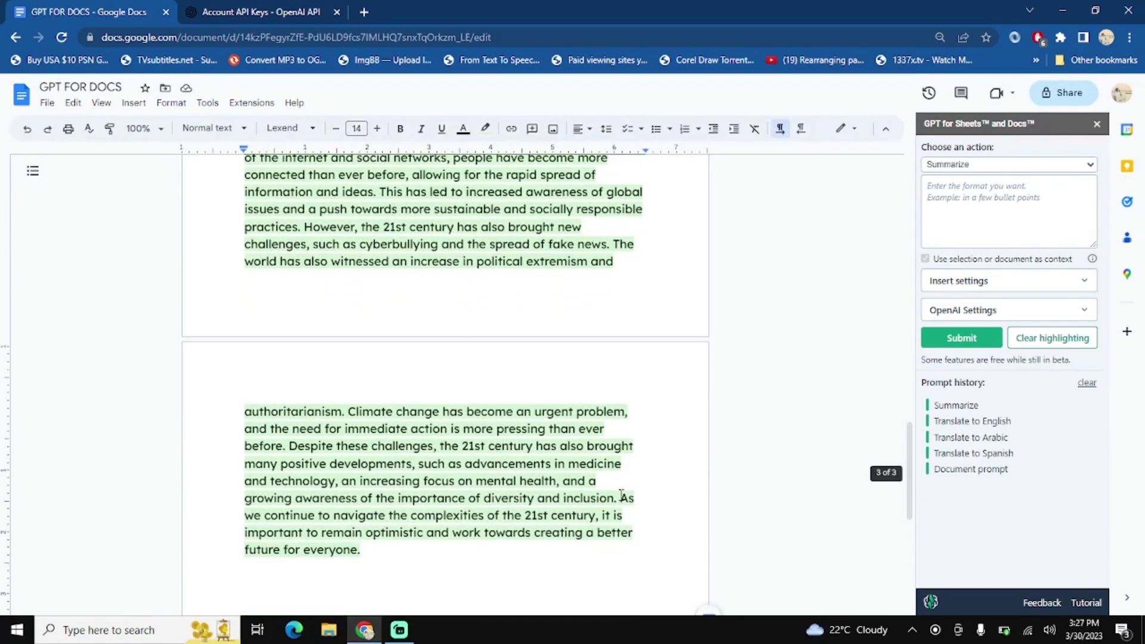
pyautogui.scroll(-4, 621, 495)
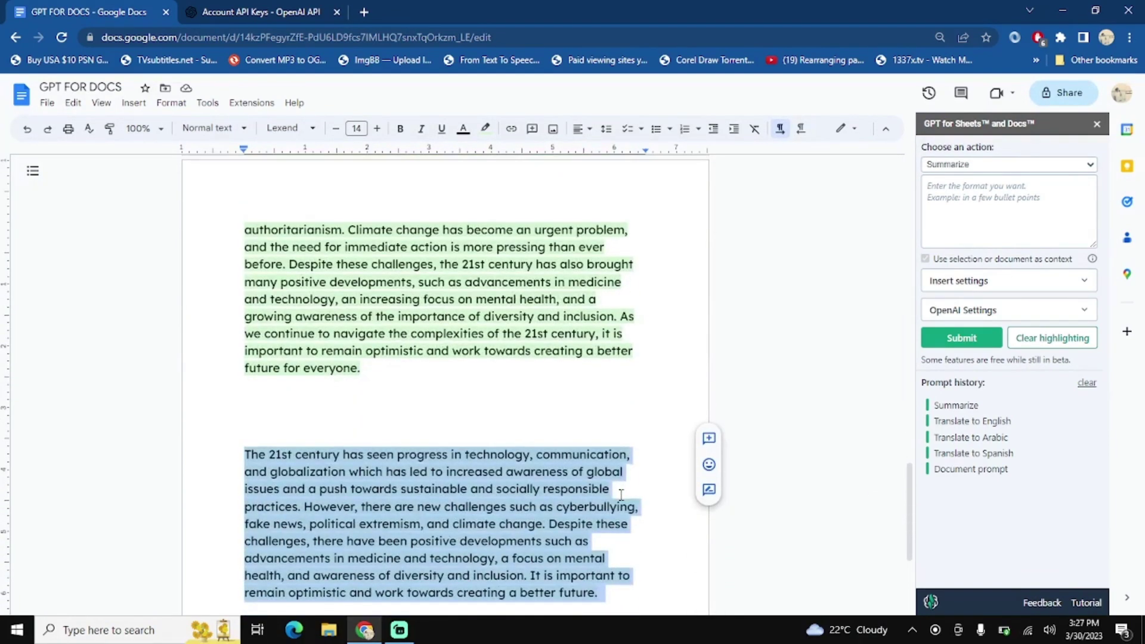
pyautogui.scroll(3, 621, 495)
pyautogui.scroll(-2, 621, 495)
pyautogui.scroll(-3, 621, 495)
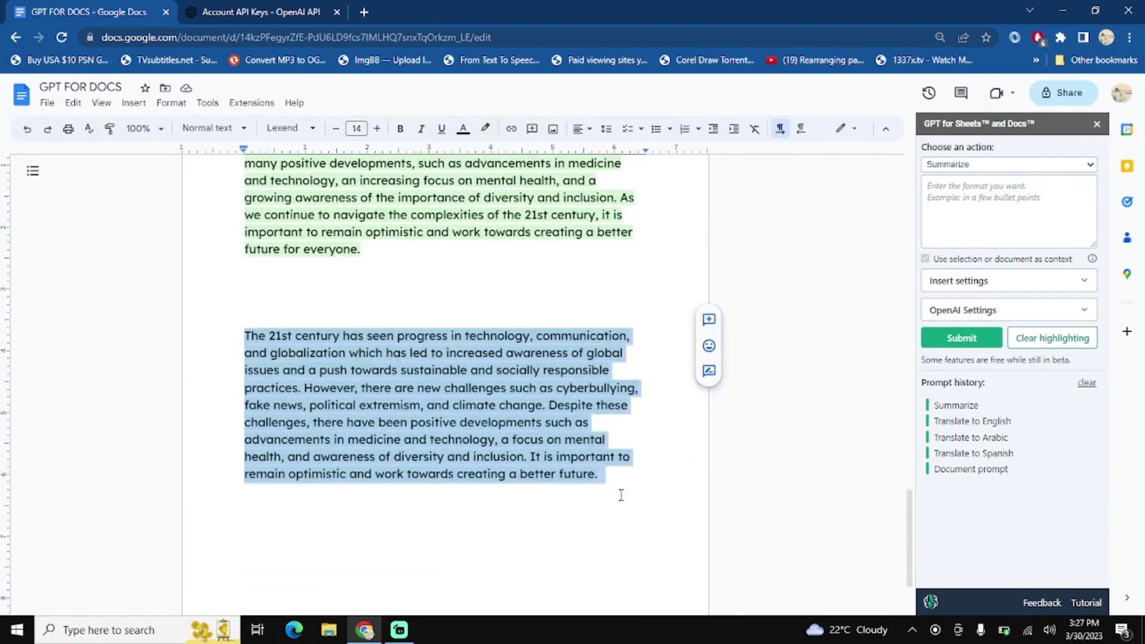
pyautogui.click(432, 387)
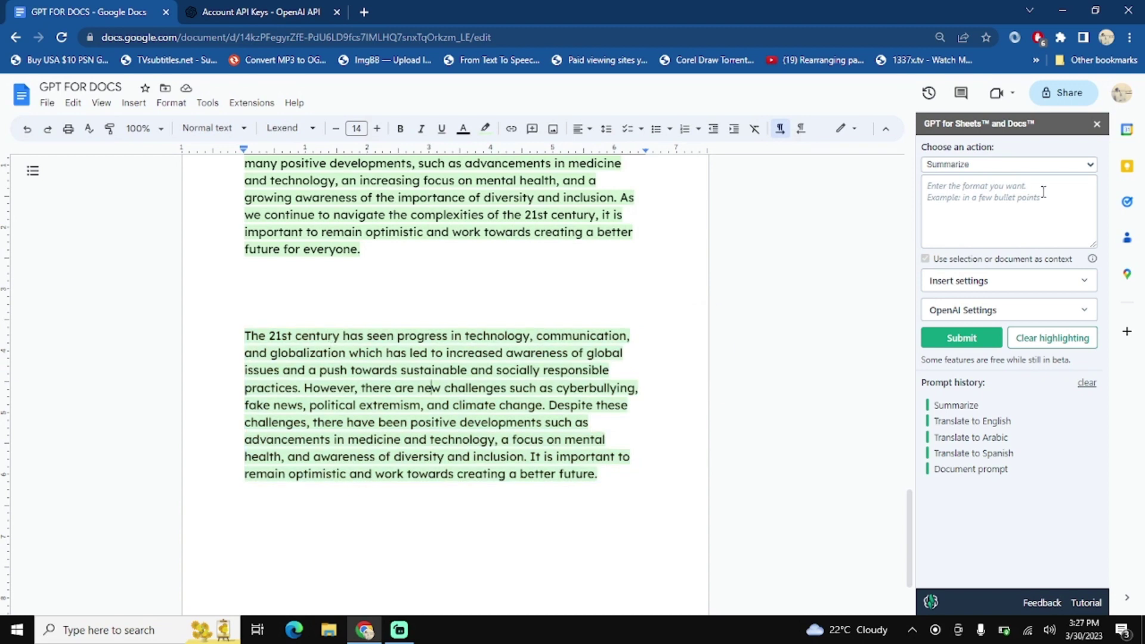
# Misspell 'technology', 'sustainable' and 'are' in the summary by inserting 's' letters.
pyautogui.click(1031, 165)
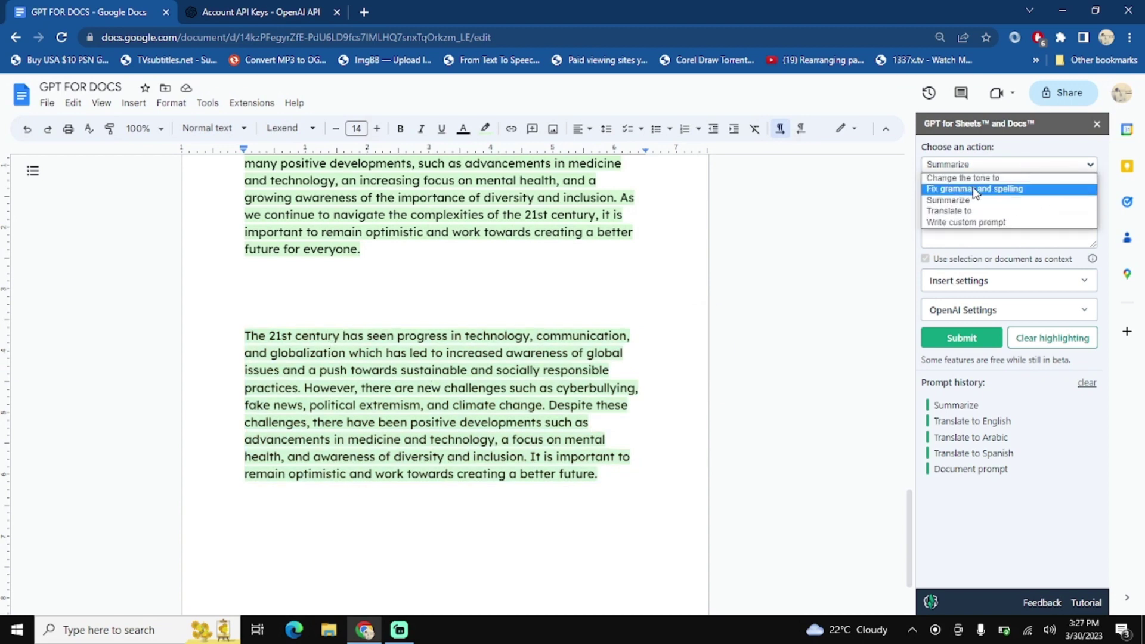
pyautogui.click(528, 336)
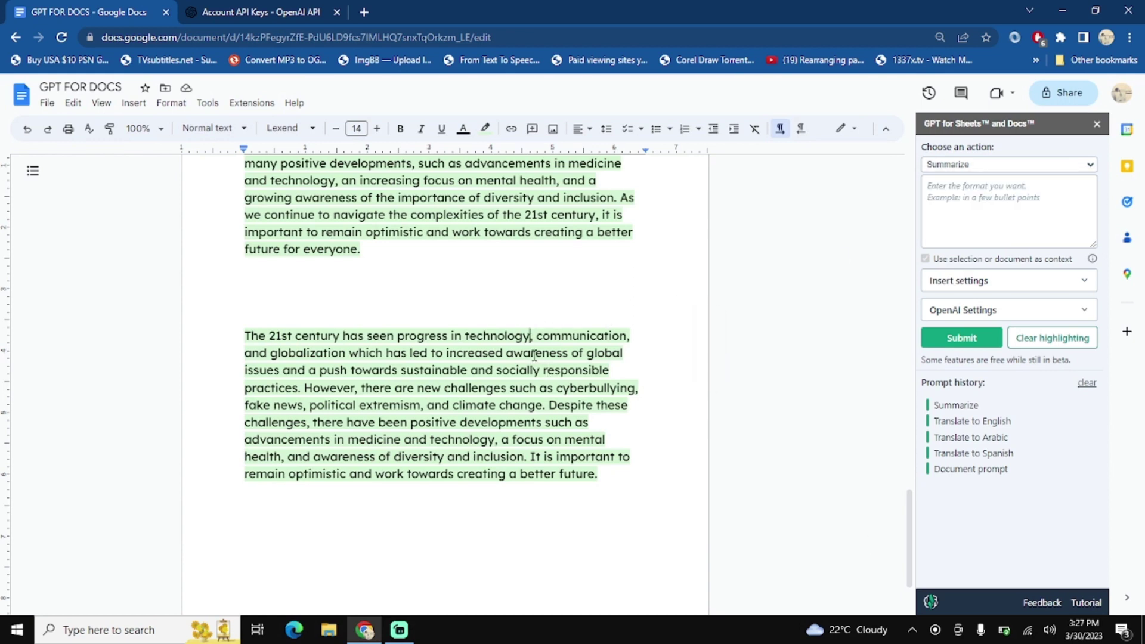
pyautogui.write('s')
pyautogui.click(507, 423)
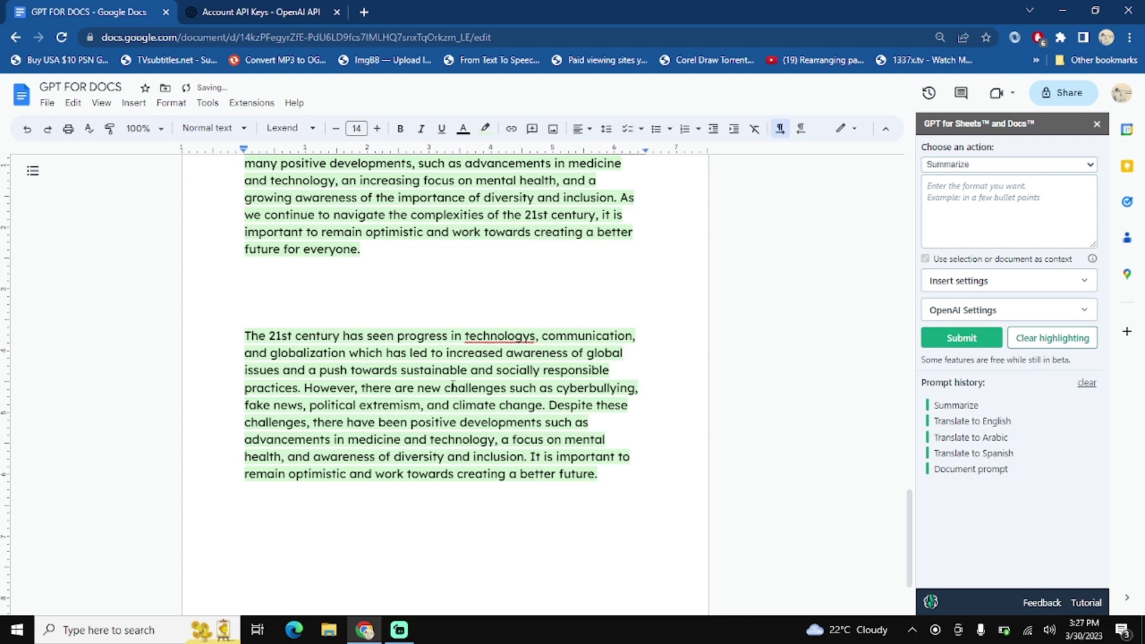
pyautogui.click(440, 369)
pyautogui.press('Delete')
pyautogui.write('s')
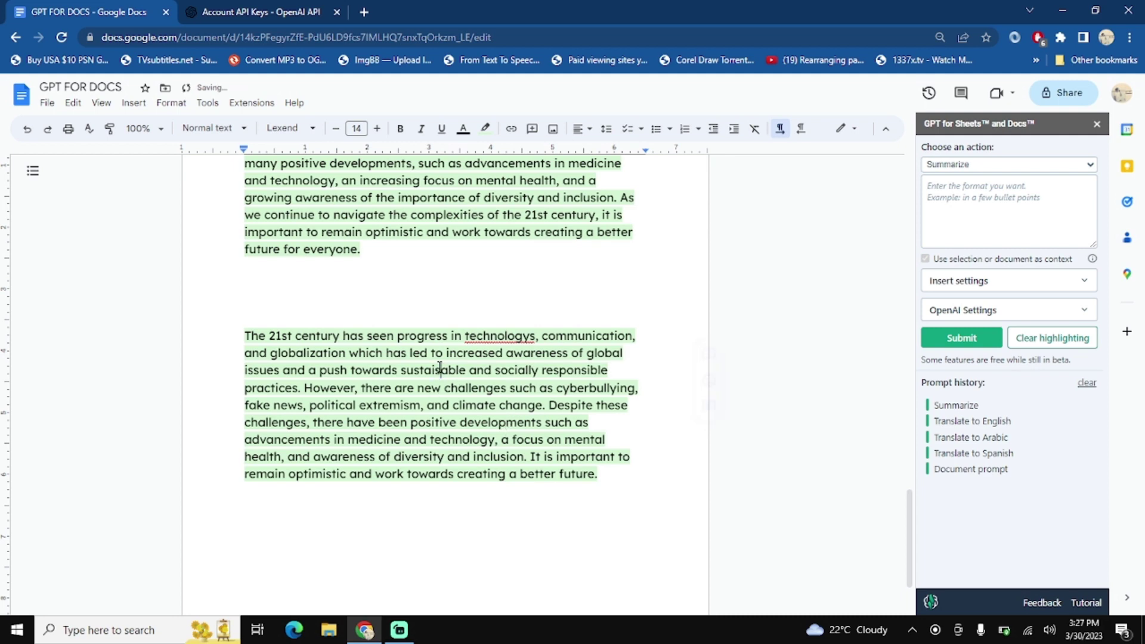
pyautogui.click(397, 388)
pyautogui.write('s')
# Misspell 'medicine', 'globalization', 'remain', 'responsible' and 'as', then select the whole paragraph.
pyautogui.click(390, 440)
pyautogui.write('s')
pyautogui.click(293, 358)
pyautogui.write('s')
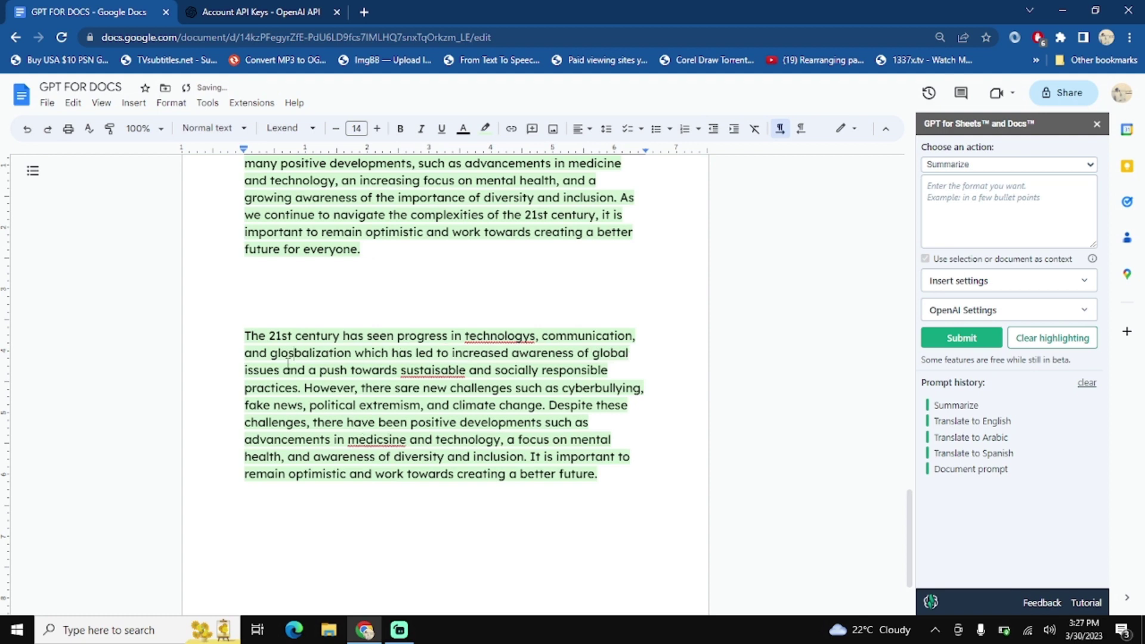
pyautogui.click(259, 475)
pyautogui.write('s')
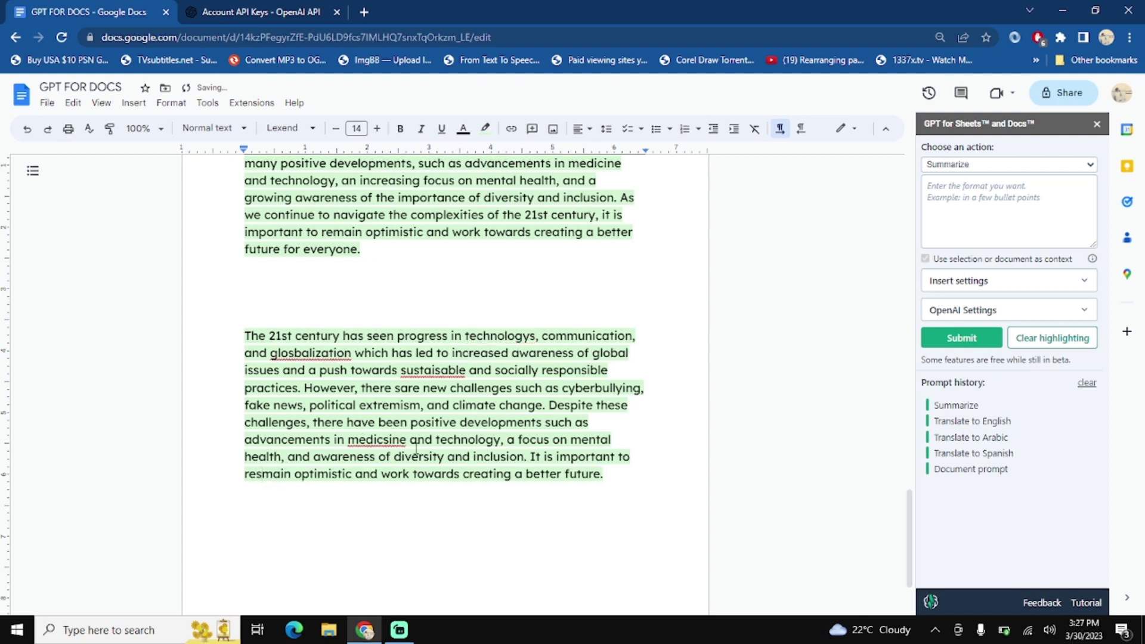
pyautogui.moveTo(564, 371); pyautogui.dragTo(571, 371)
pyautogui.write('s')
pyautogui.click(578, 420)
pyautogui.write('s')
pyautogui.click(370, 336)
pyautogui.moveTo(245, 339); pyautogui.dragTo(657, 493)
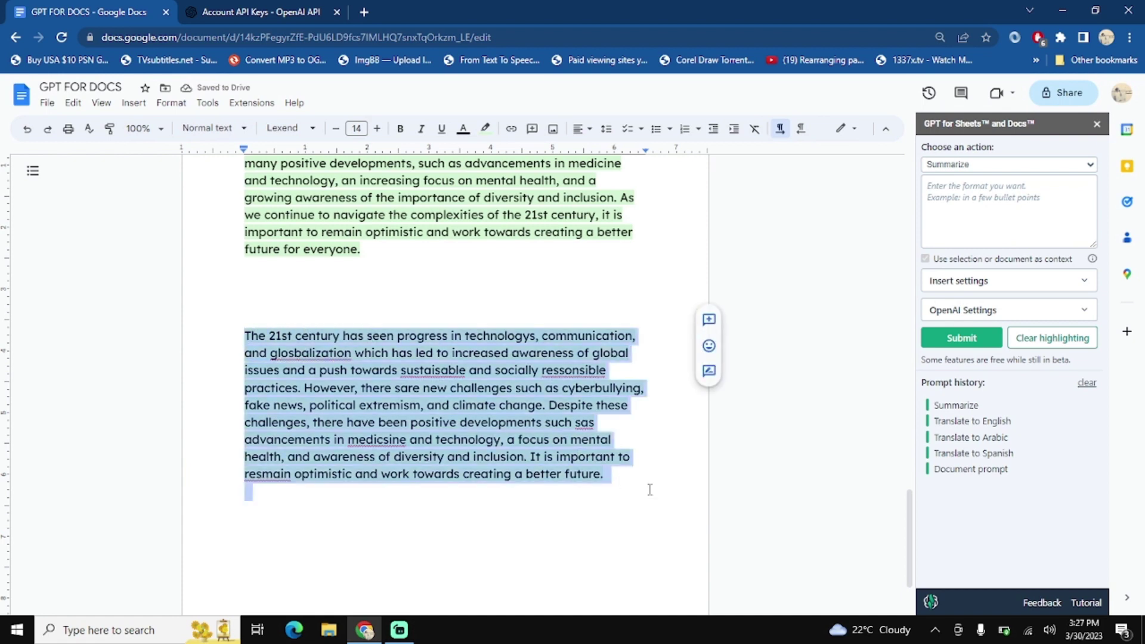
# Run Fix grammar and spelling on the misspelled paragraph and compare the corrected copy.
pyautogui.click(968, 165)
pyautogui.click(972, 184)
pyautogui.click(958, 269)
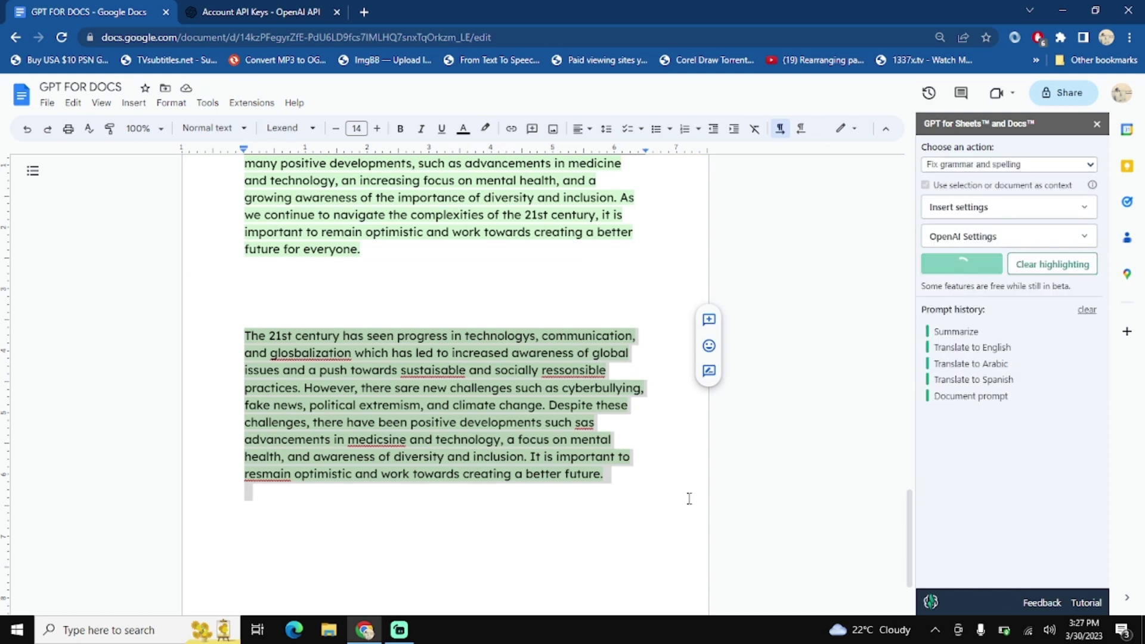
pyautogui.scroll(3, 375, 229)
pyautogui.doubleClick(323, 217)
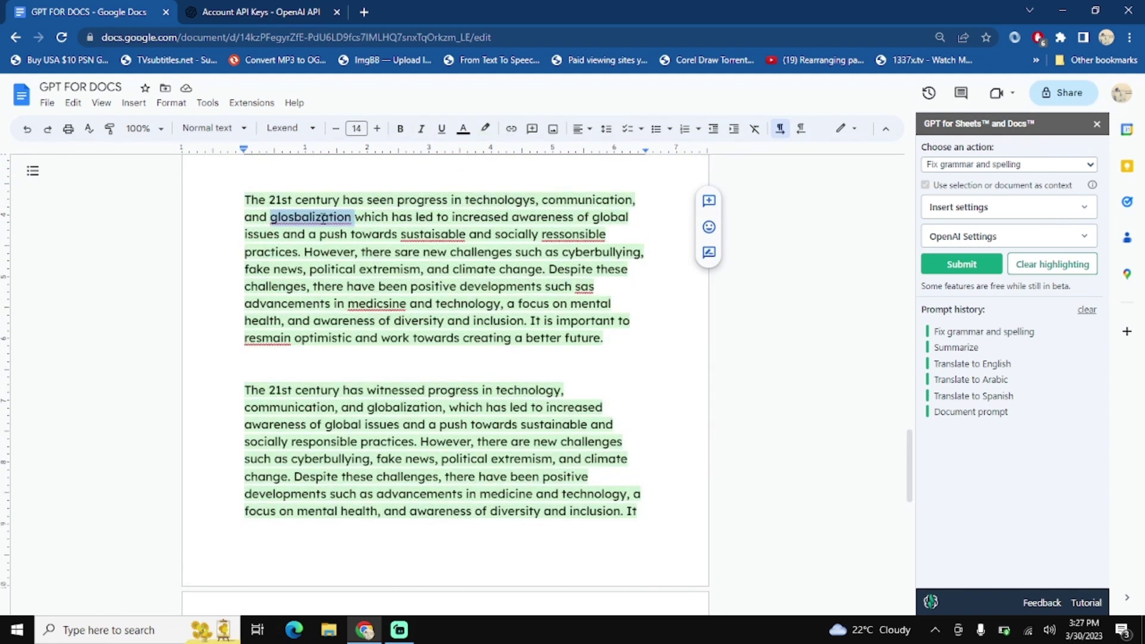
pyautogui.click(385, 405)
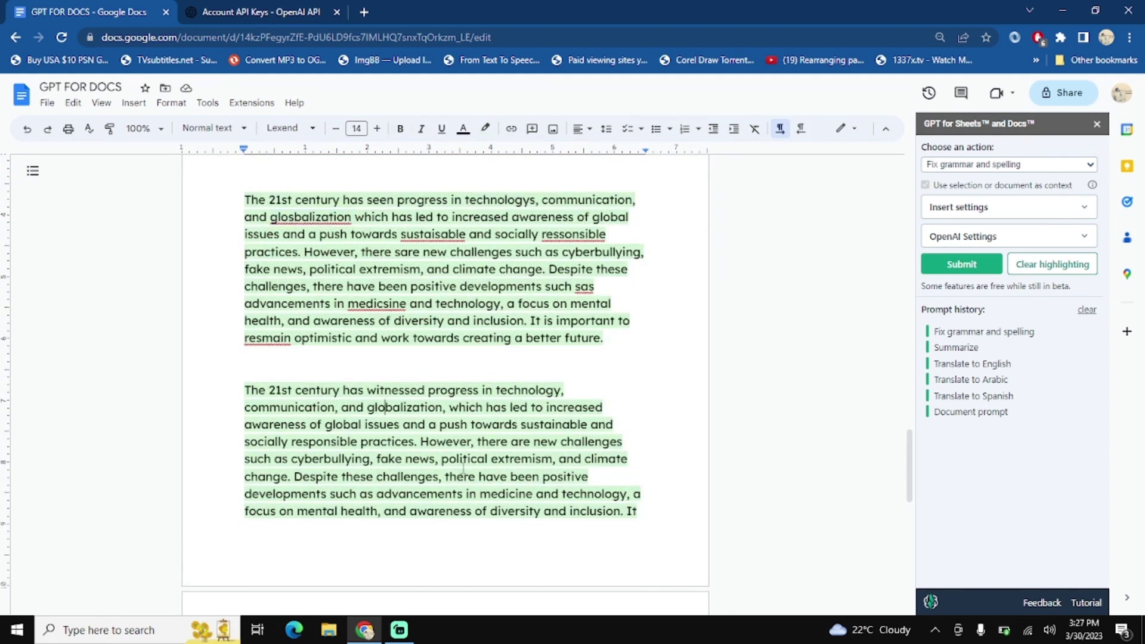
pyautogui.scroll(-3, 463, 468)
pyautogui.scroll(2, 463, 468)
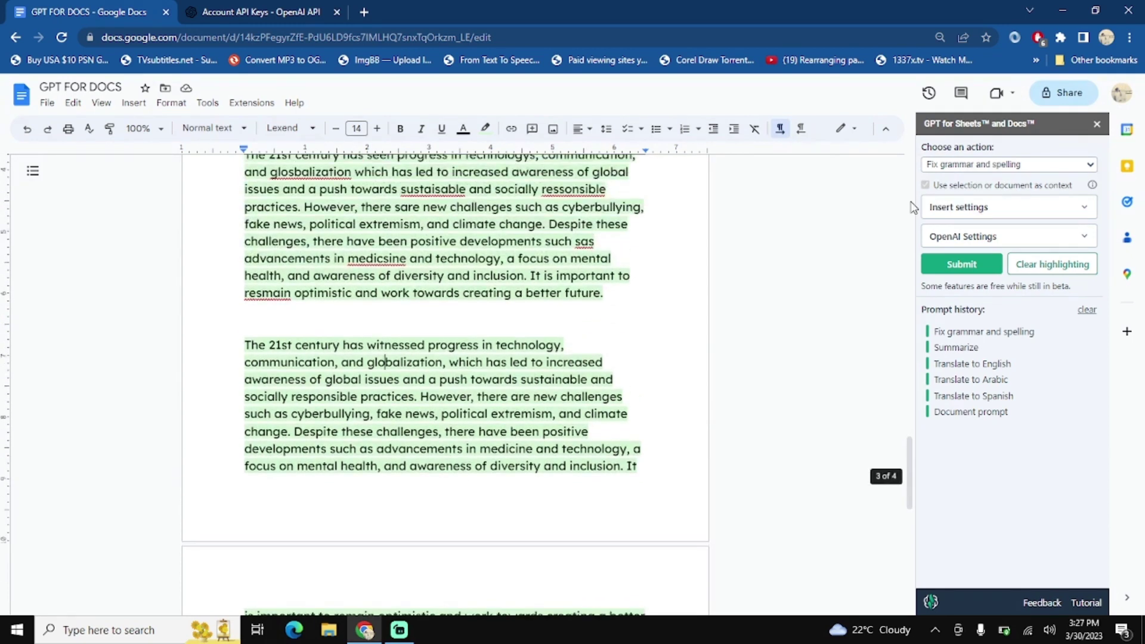
# Apply the Change the tone to action to rewrite the carpet taglines prompt competitively.
pyautogui.click(999, 167)
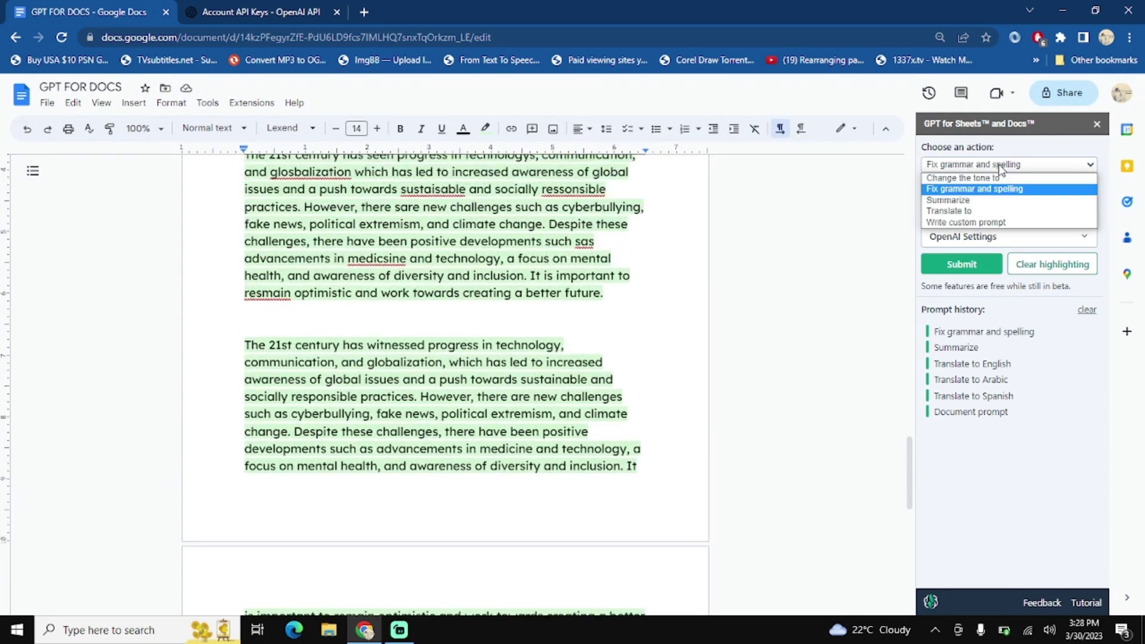
pyautogui.click(996, 178)
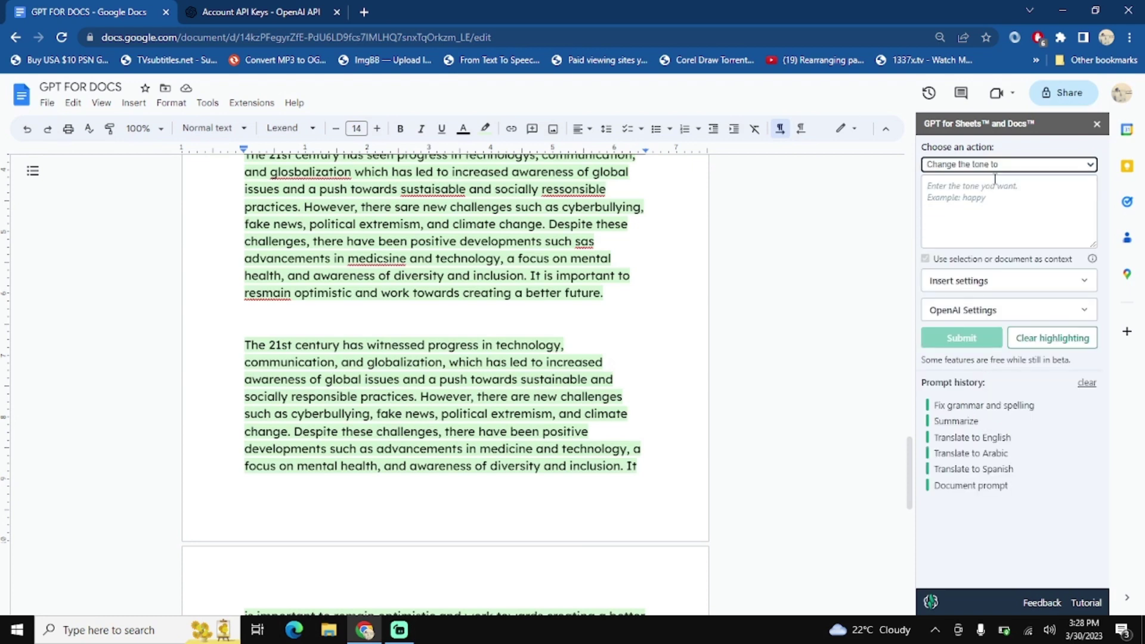
pyautogui.scroll(-1, 548, 410)
pyautogui.scroll(-5, 548, 410)
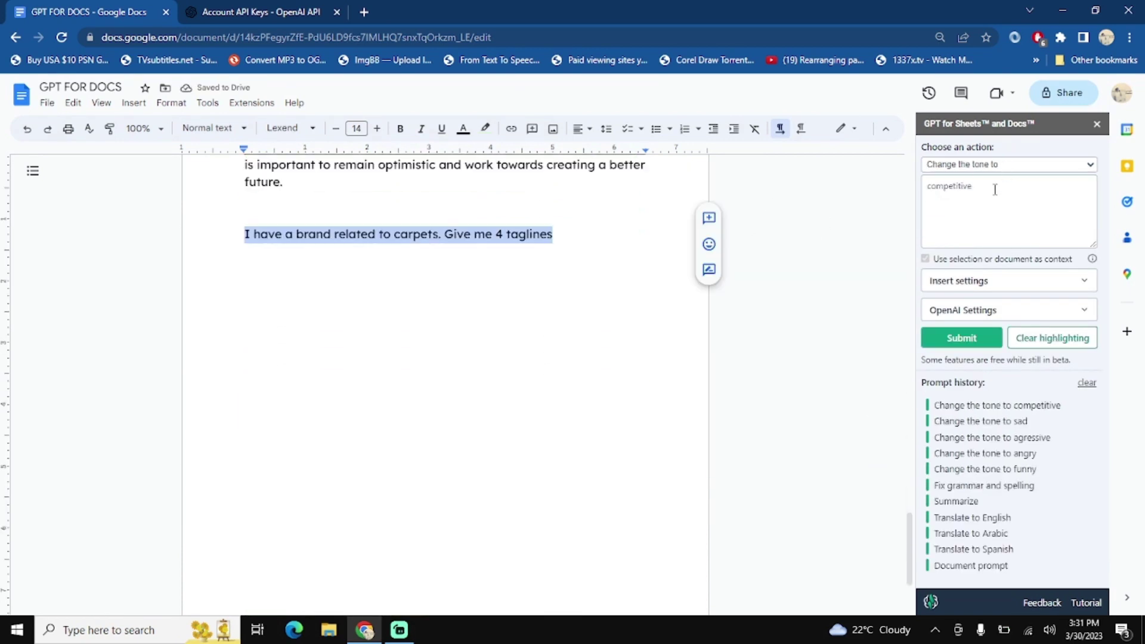
pyautogui.click(960, 344)
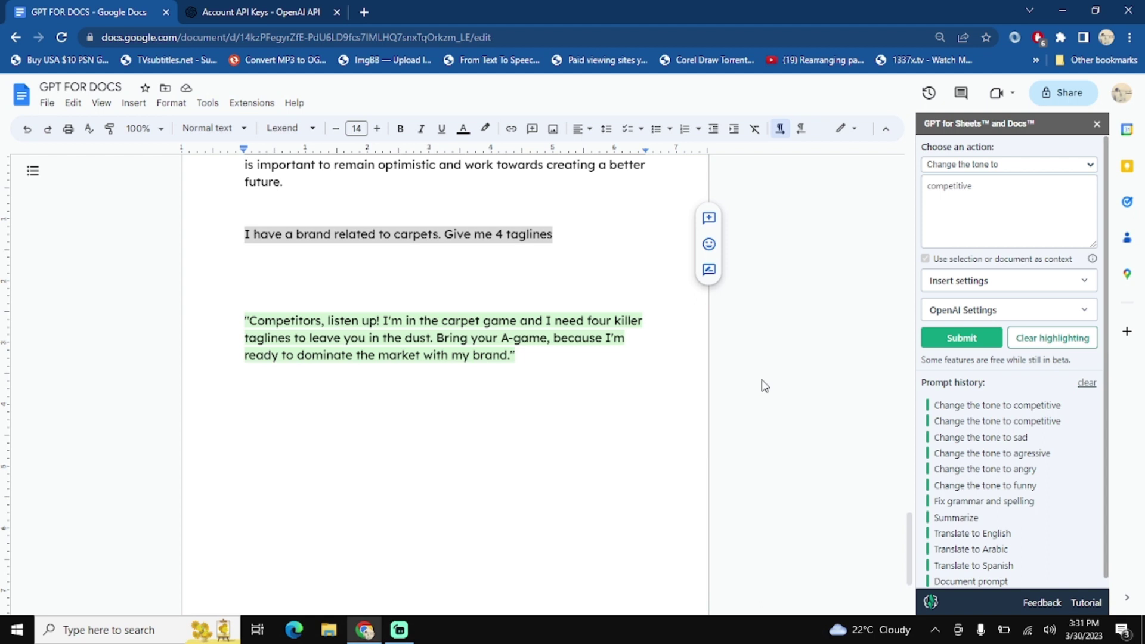
# Delete 'Give me 4 taglines' and rewrite the remaining carpet-brand sentence in a competitive tone.
pyautogui.click(420, 259)
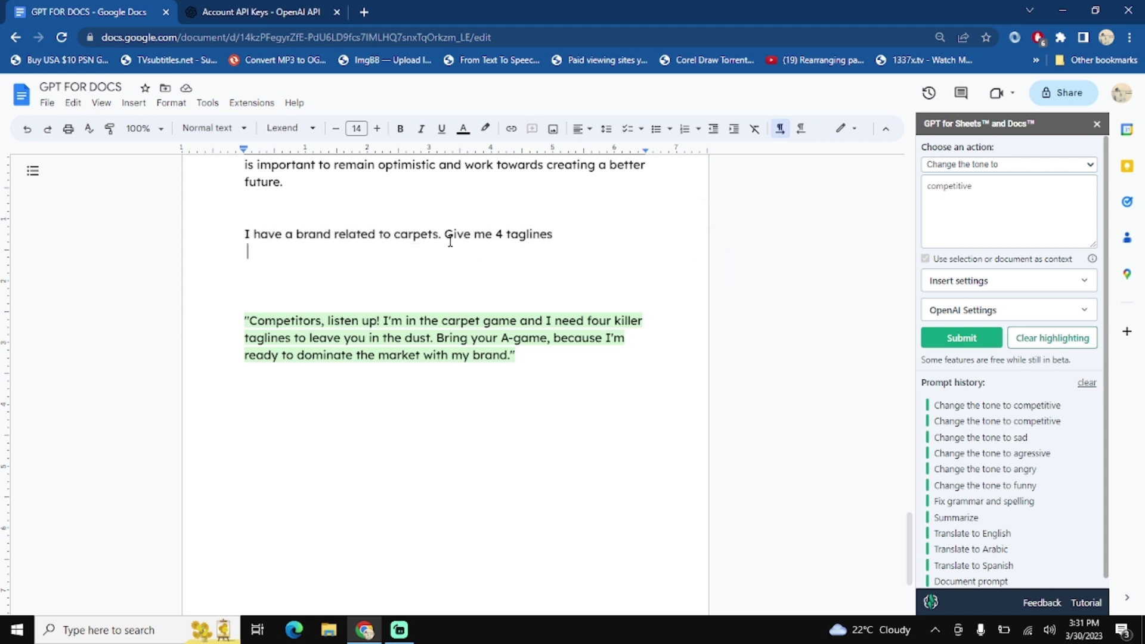
pyautogui.moveTo(445, 233); pyautogui.dragTo(567, 241)
pyautogui.press('BackSpace')
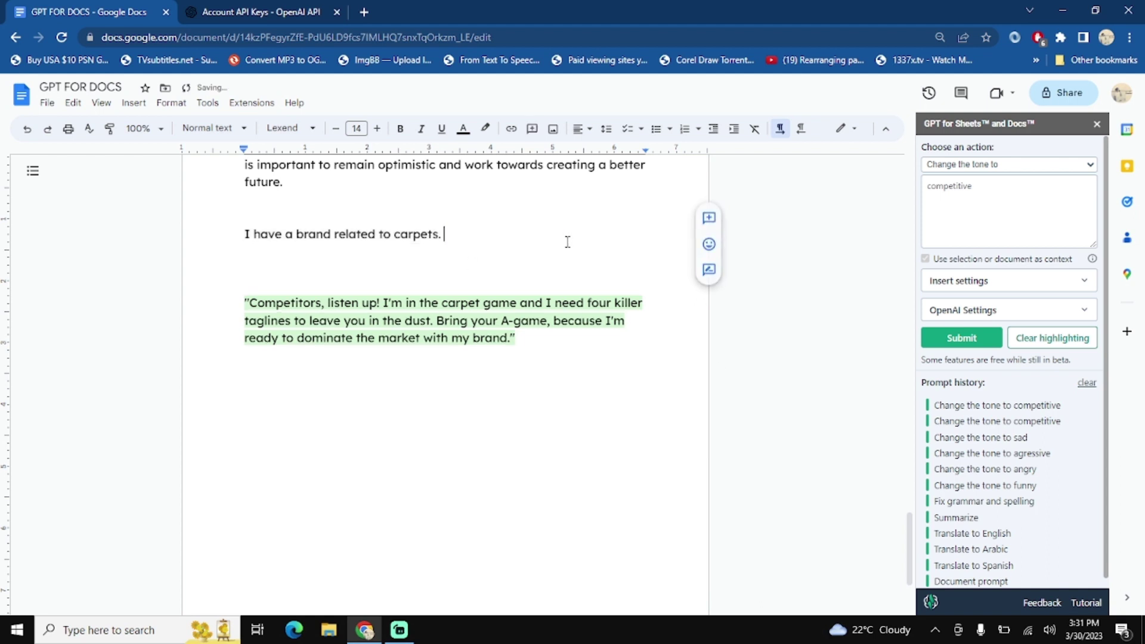
pyautogui.moveTo(449, 235); pyautogui.dragTo(238, 204)
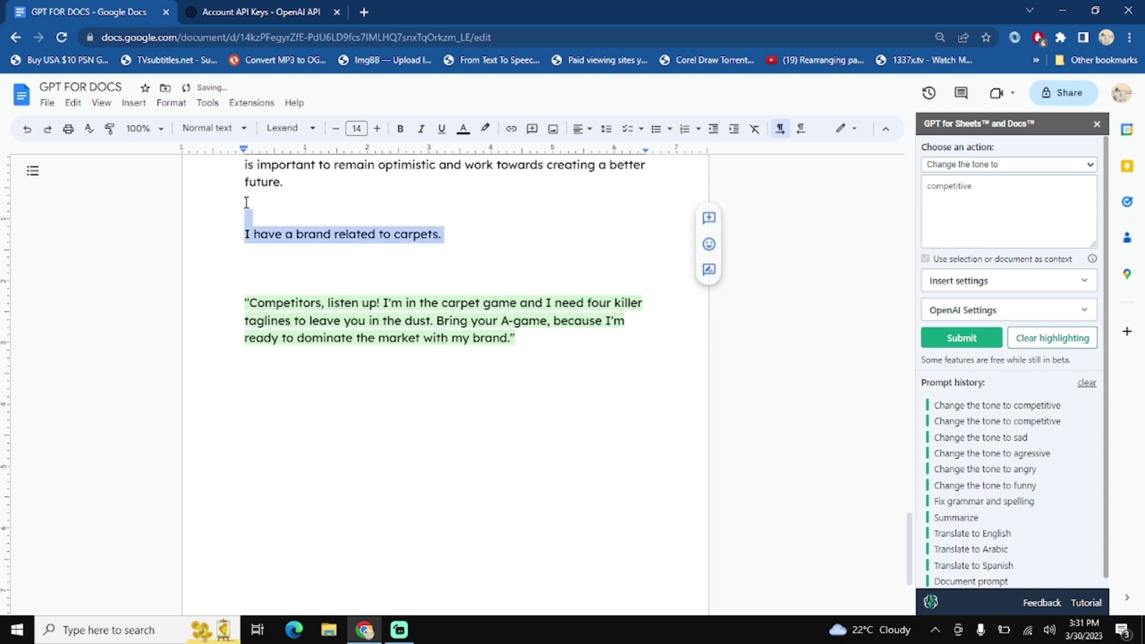
pyautogui.click(967, 338)
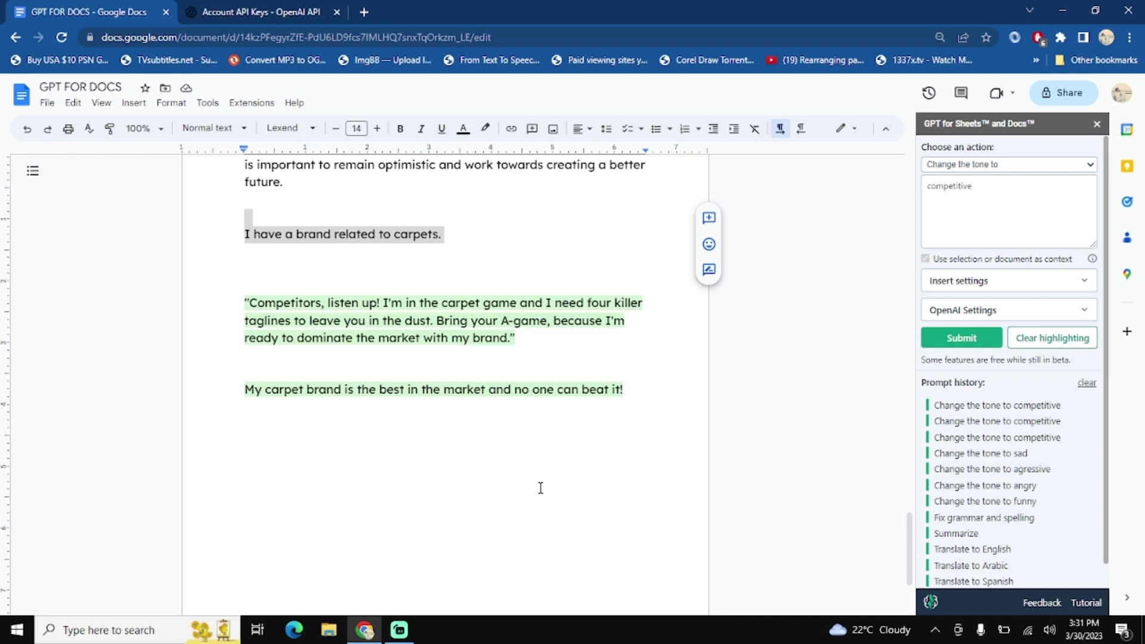
pyautogui.click(539, 389)
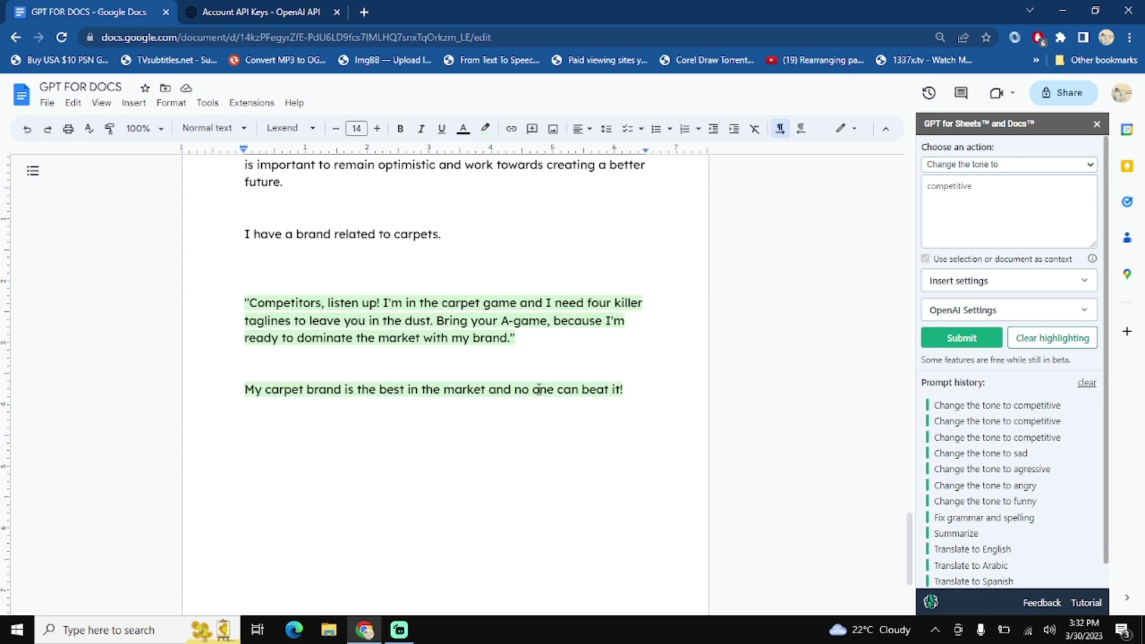